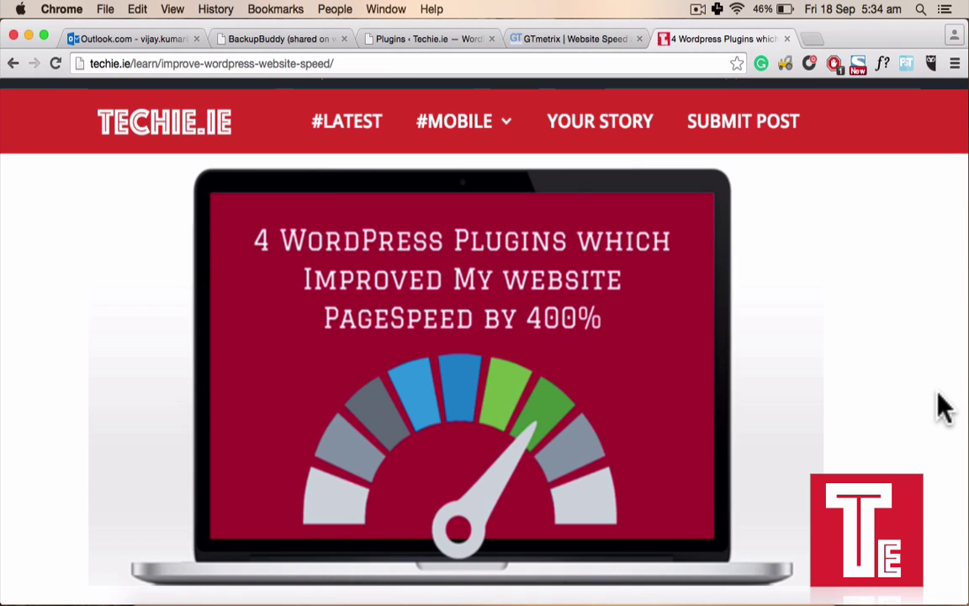
pyautogui.click(604, 42)
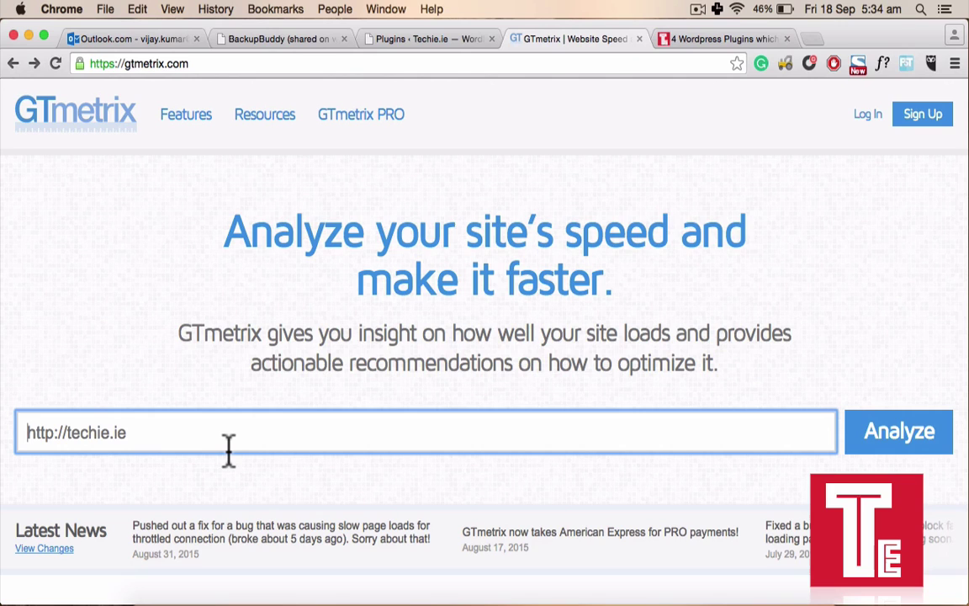
pyautogui.click(871, 436)
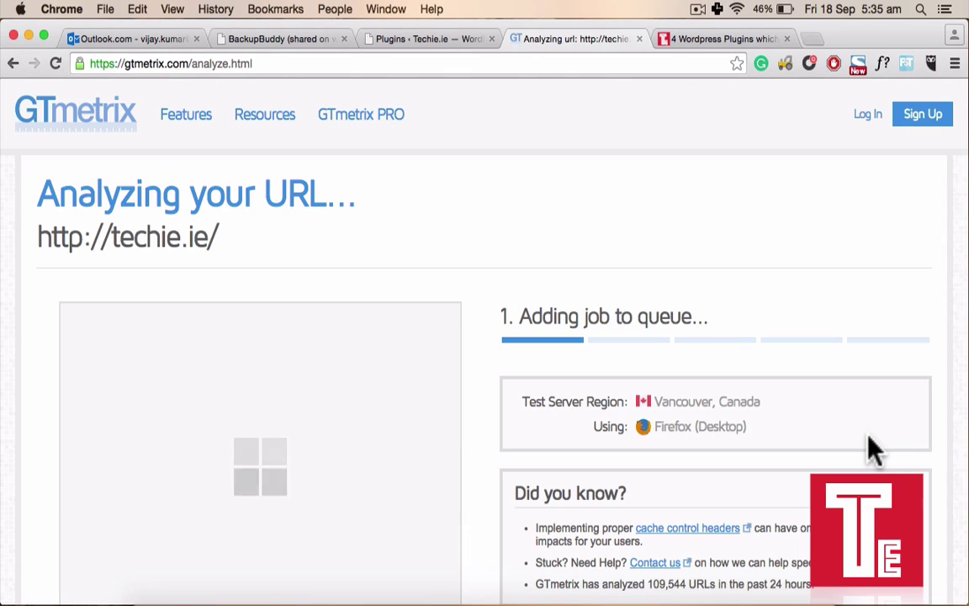
pyautogui.scroll(-2, 875, 451)
pyautogui.scroll(-2, 871, 442)
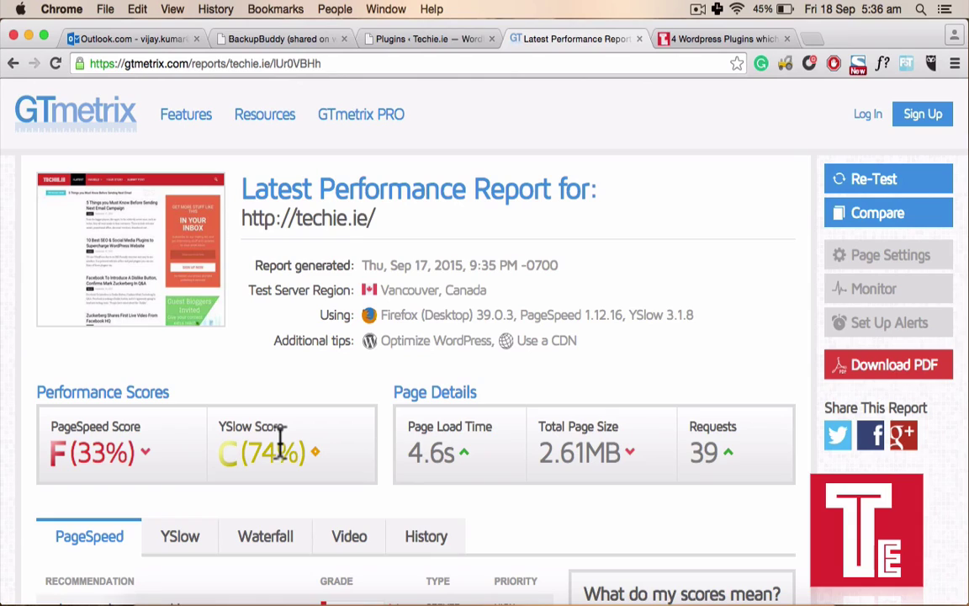
# - Examine the PageSpeed and YSlow recommendations and the performance scores in the techie.ie report
pyautogui.scroll(-5, 278, 453)
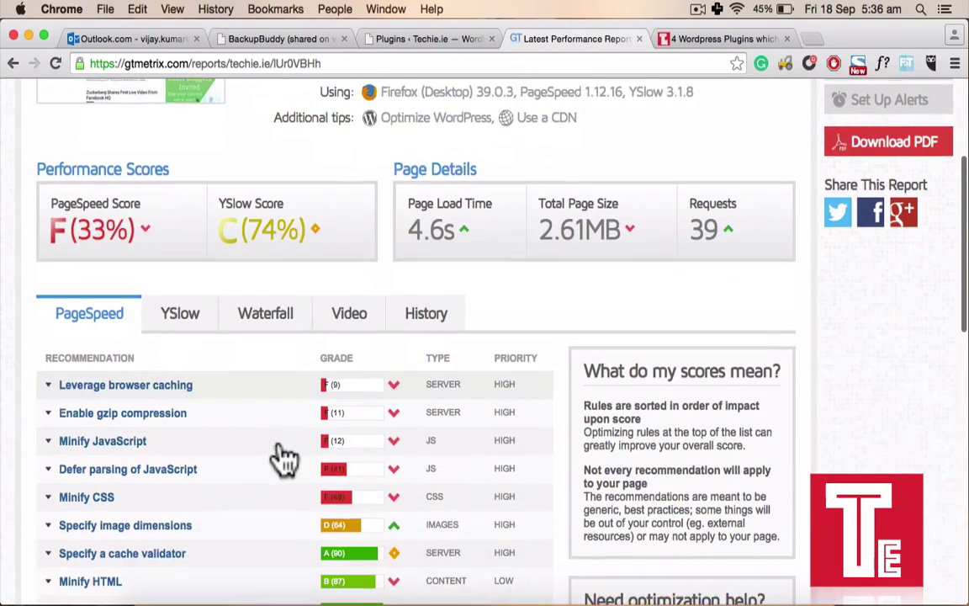
pyautogui.scroll(-3, 281, 459)
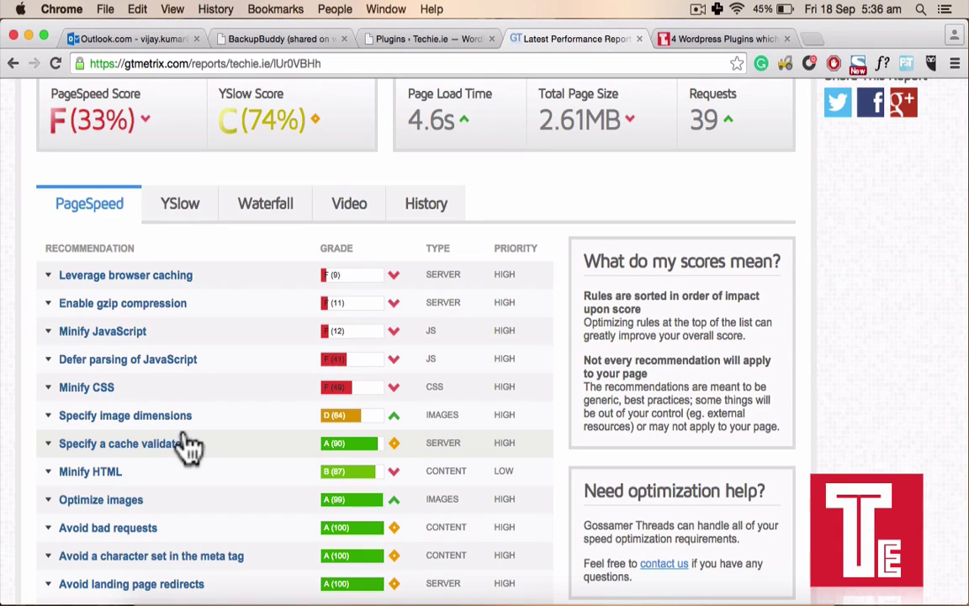
pyautogui.click(183, 219)
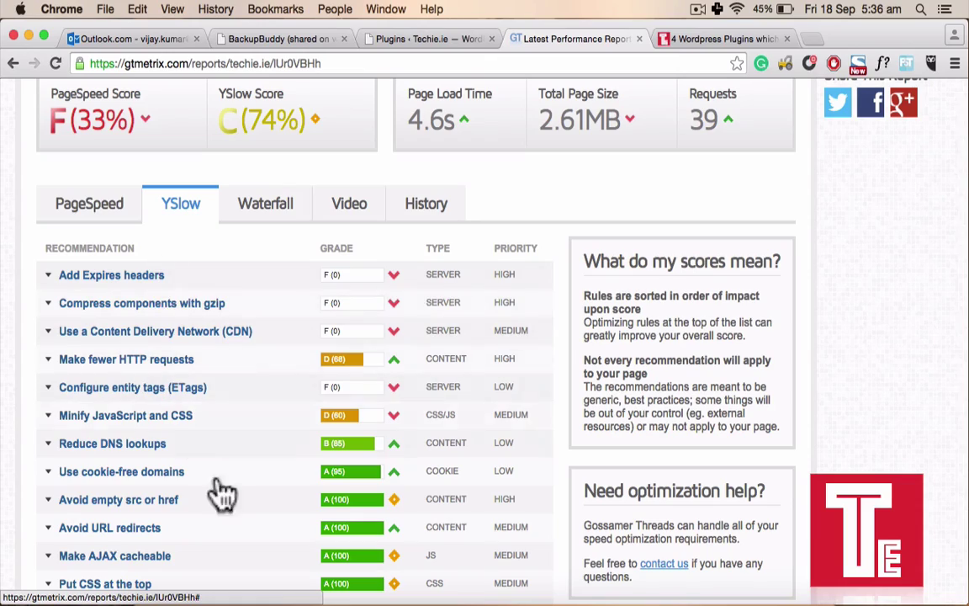
pyautogui.scroll(-10, 234, 505)
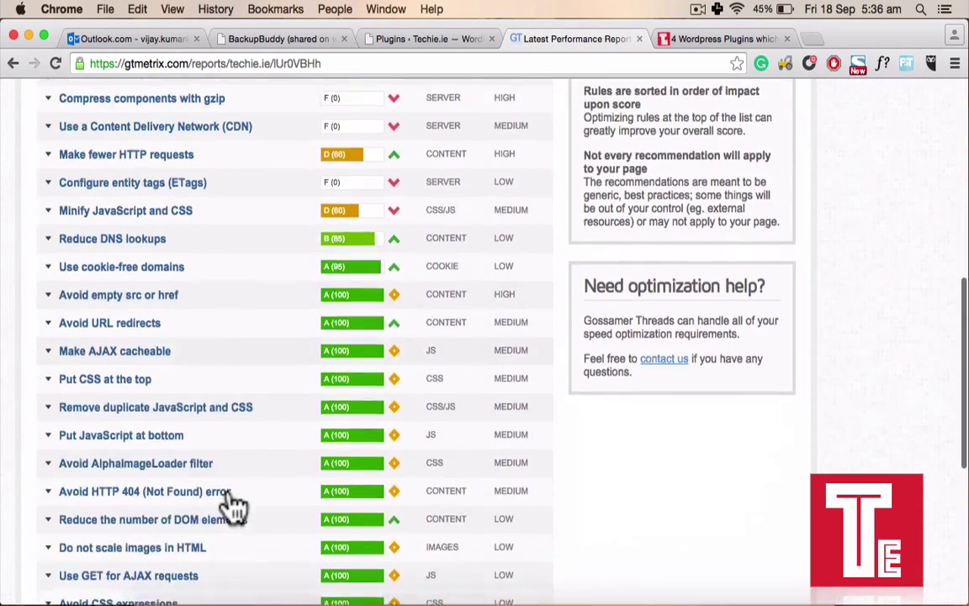
pyautogui.scroll(8, 234, 505)
pyautogui.scroll(5, 230, 503)
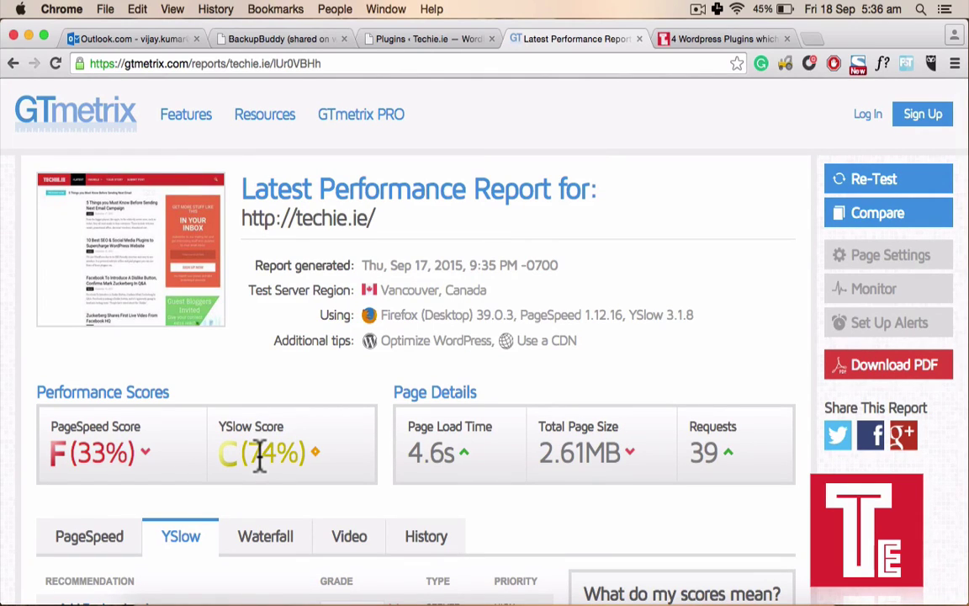
# - Switch to the techie.ie WordPress admin and open the page for adding new plugins
pyautogui.click(720, 39)
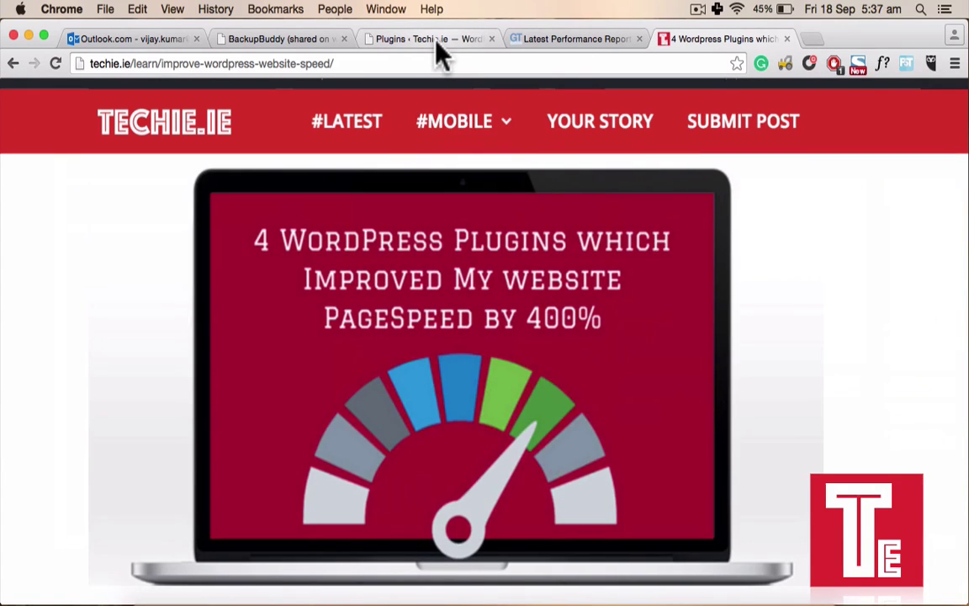
pyautogui.click(438, 42)
pyautogui.scroll(-5, 539, 320)
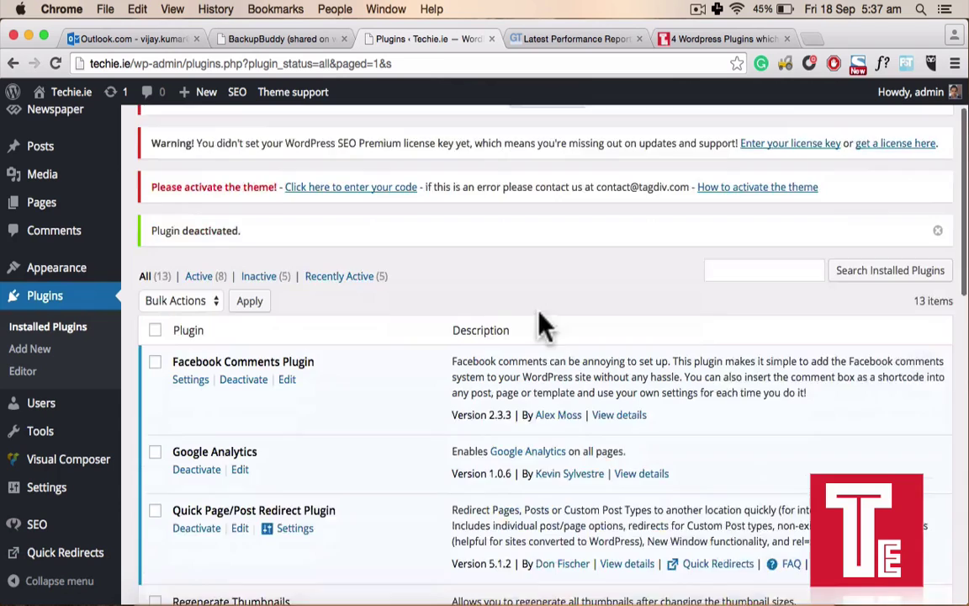
pyautogui.scroll(-1, 543, 324)
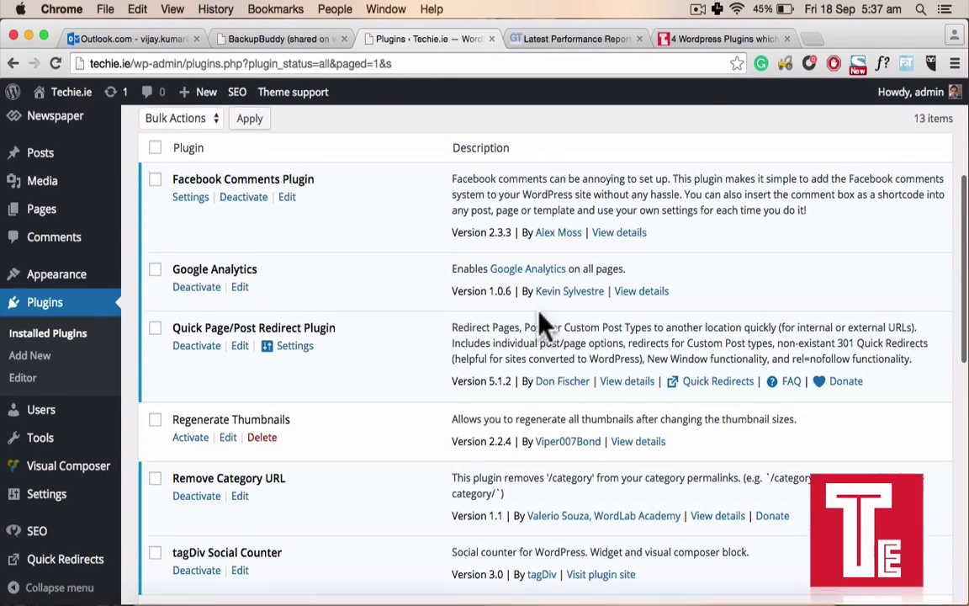
pyautogui.scroll(1, 541, 325)
pyautogui.click(30, 362)
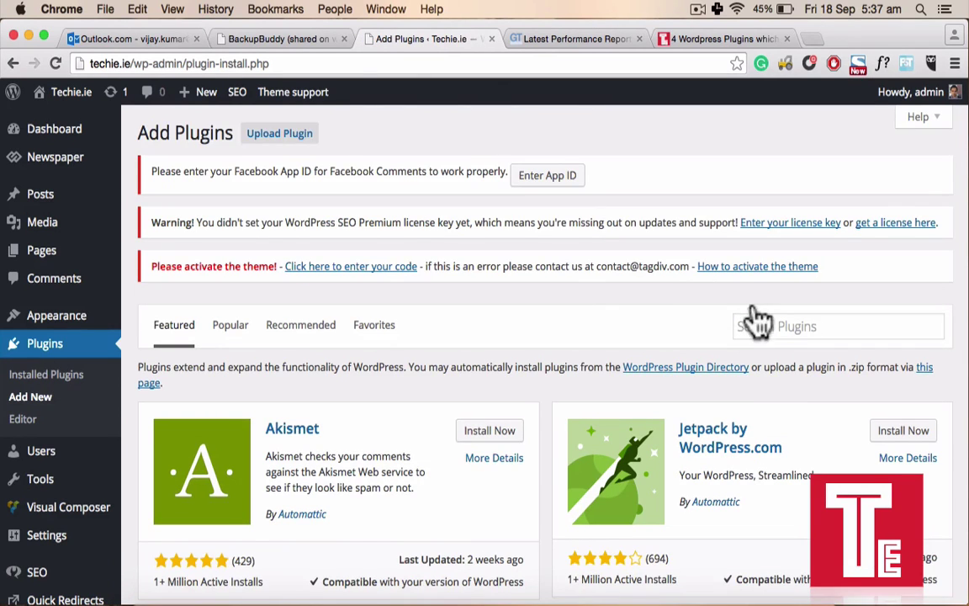
# - Search the plugin directory for "wp total cache" and look at the W3 Total Cache entry
pyautogui.scroll(-5, 758, 318)
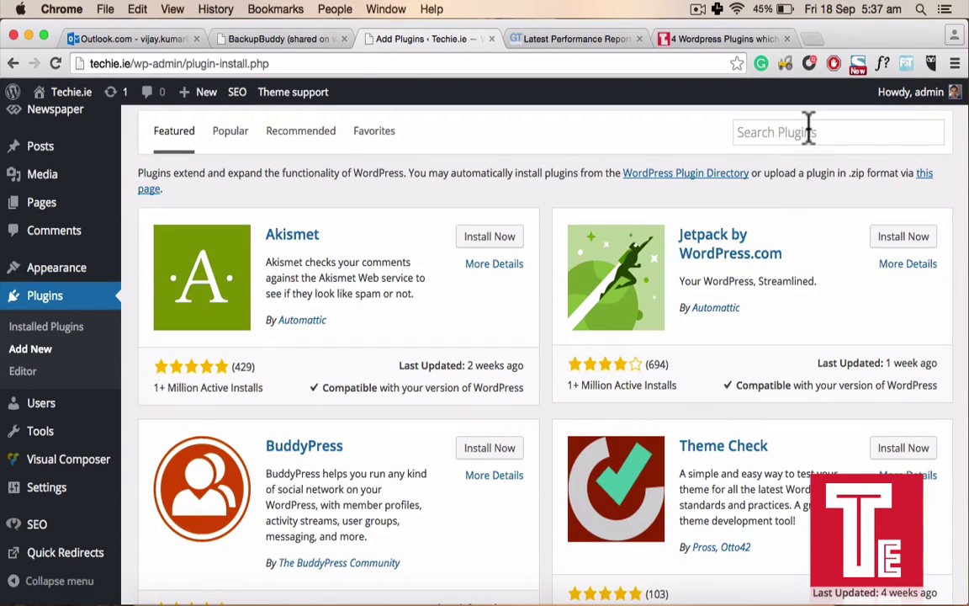
pyautogui.click(808, 131)
pyautogui.write('wp ')
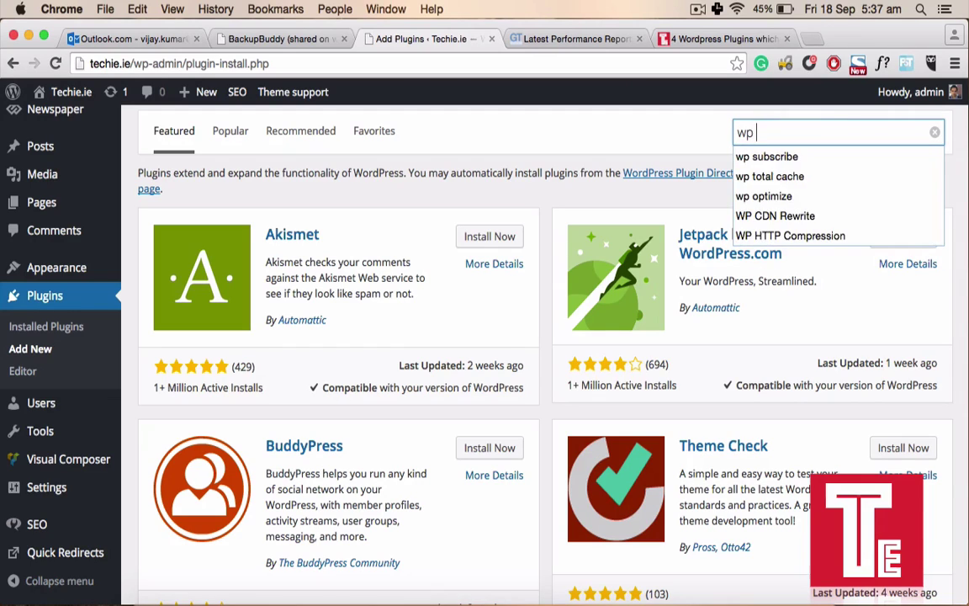
pyautogui.write('total c')
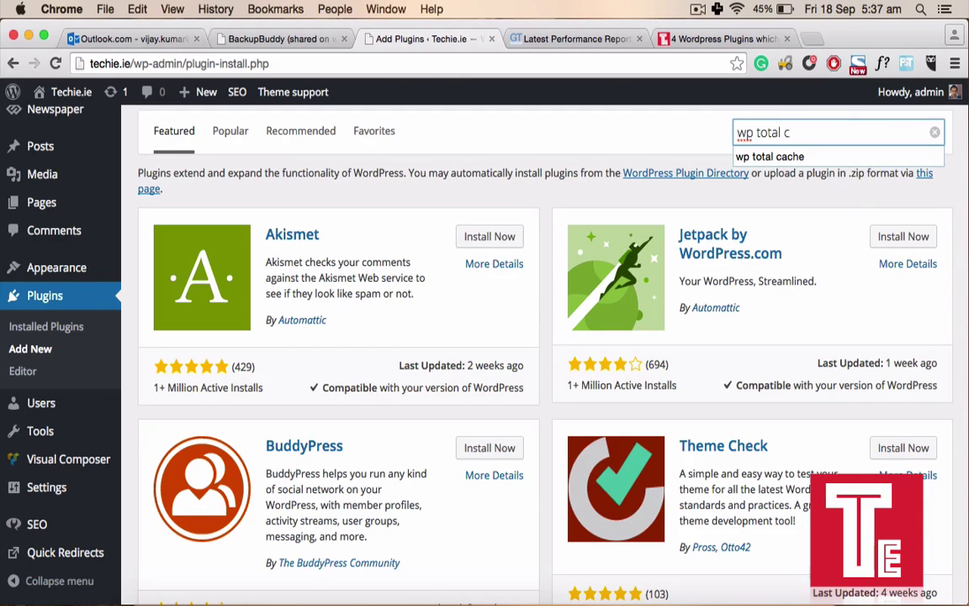
pyautogui.write('ache')
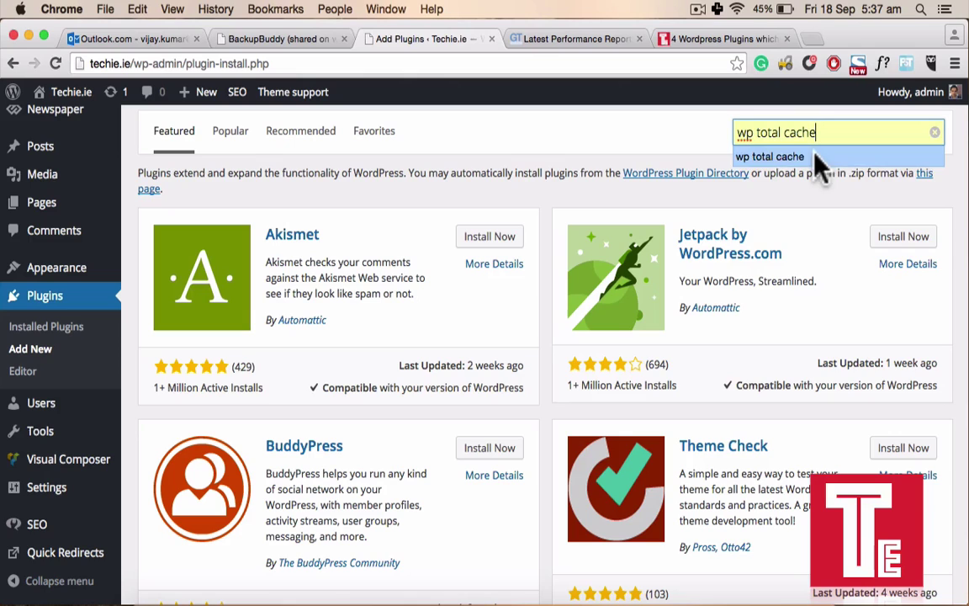
pyautogui.click(815, 157)
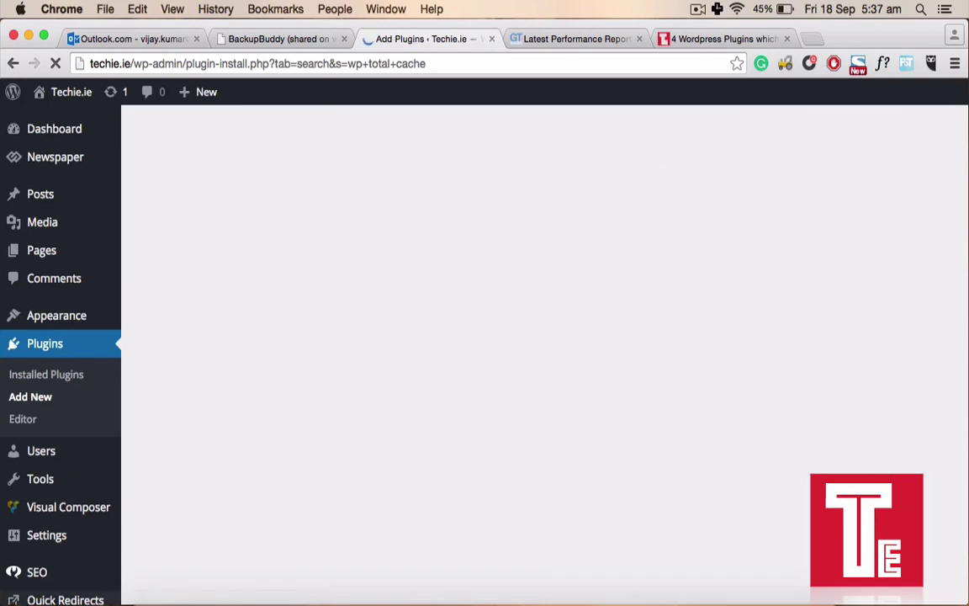
pyautogui.scroll(-5, 602, 455)
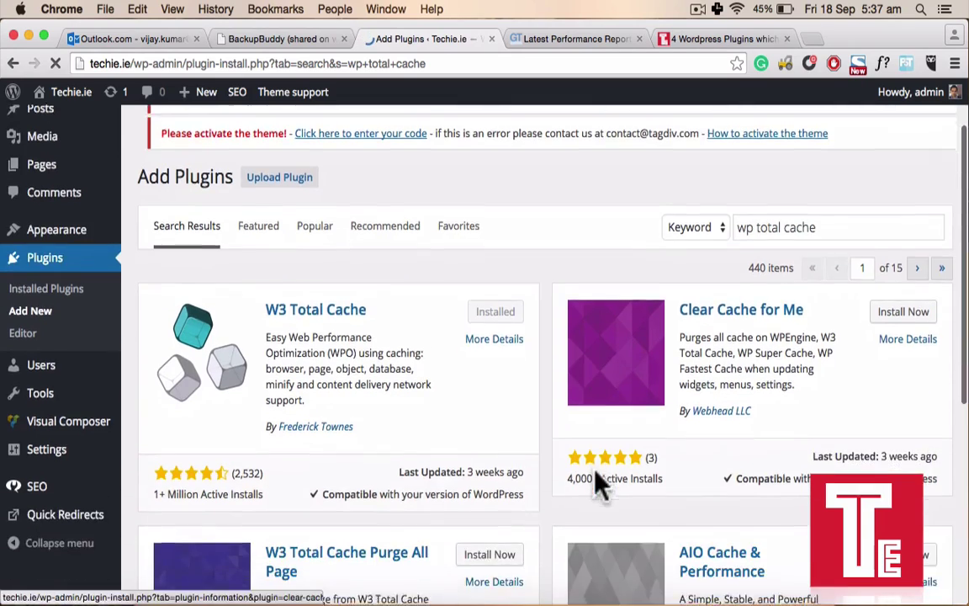
pyautogui.scroll(1, 595, 486)
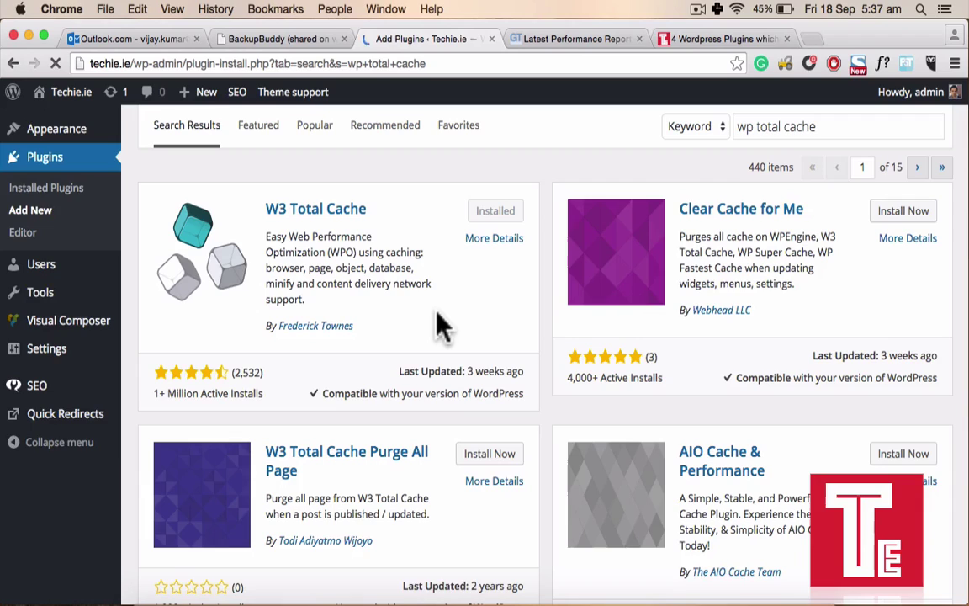
pyautogui.scroll(1, 442, 326)
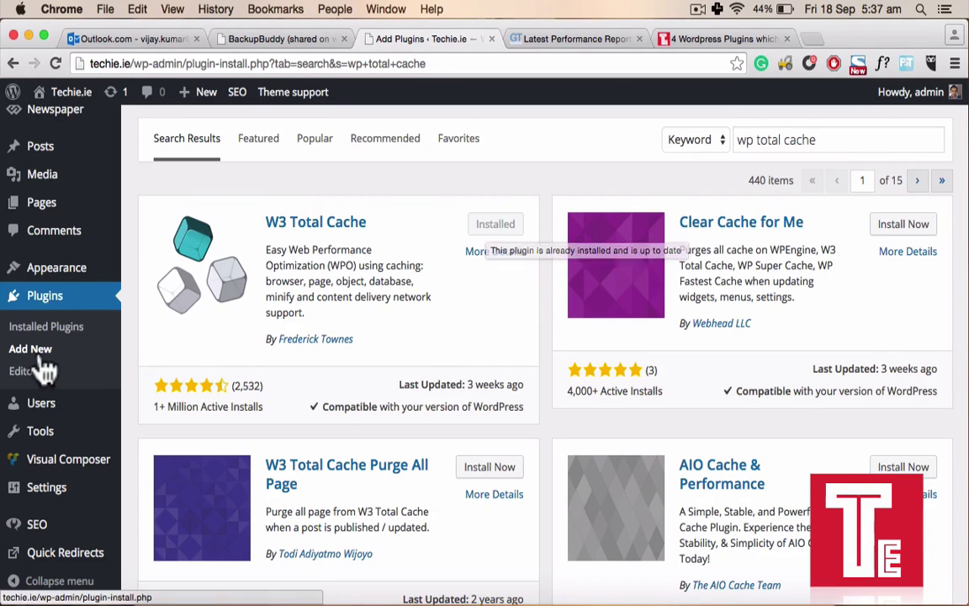
# - Activate the W3 Total Cache plugin from the list of installed plugins
pyautogui.click(70, 337)
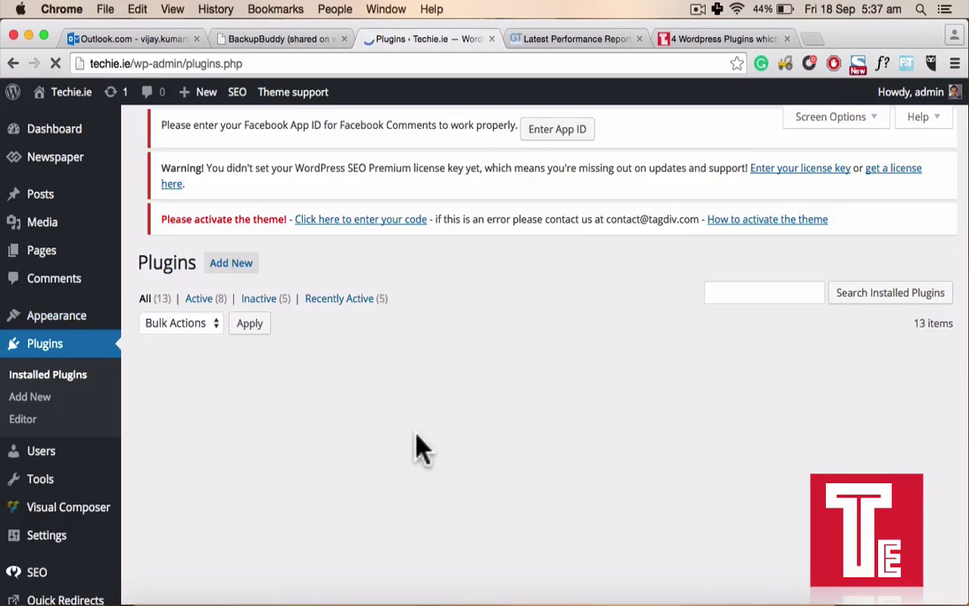
pyautogui.scroll(-3, 416, 442)
pyautogui.scroll(-10, 418, 444)
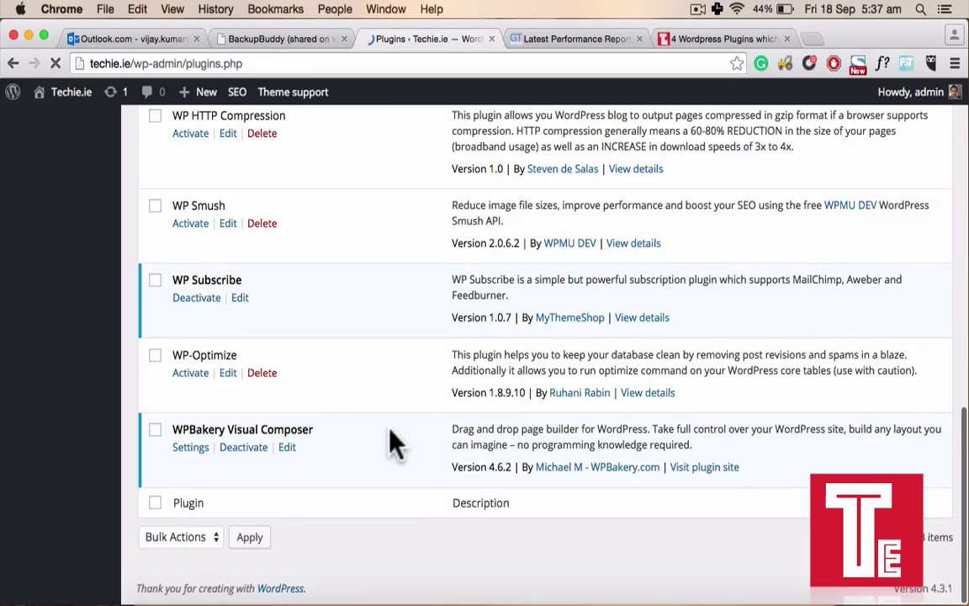
pyautogui.scroll(5, 264, 283)
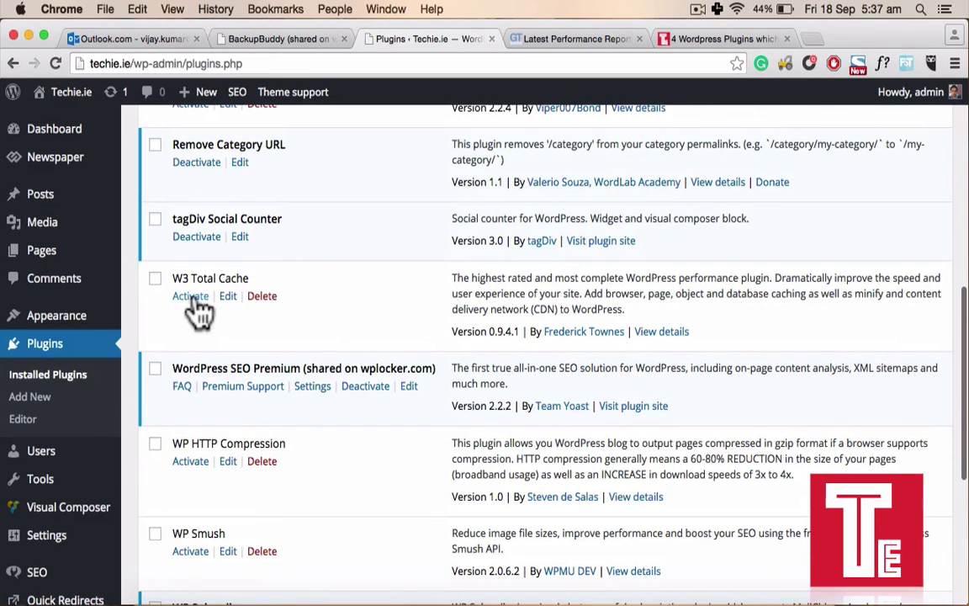
pyautogui.click(191, 298)
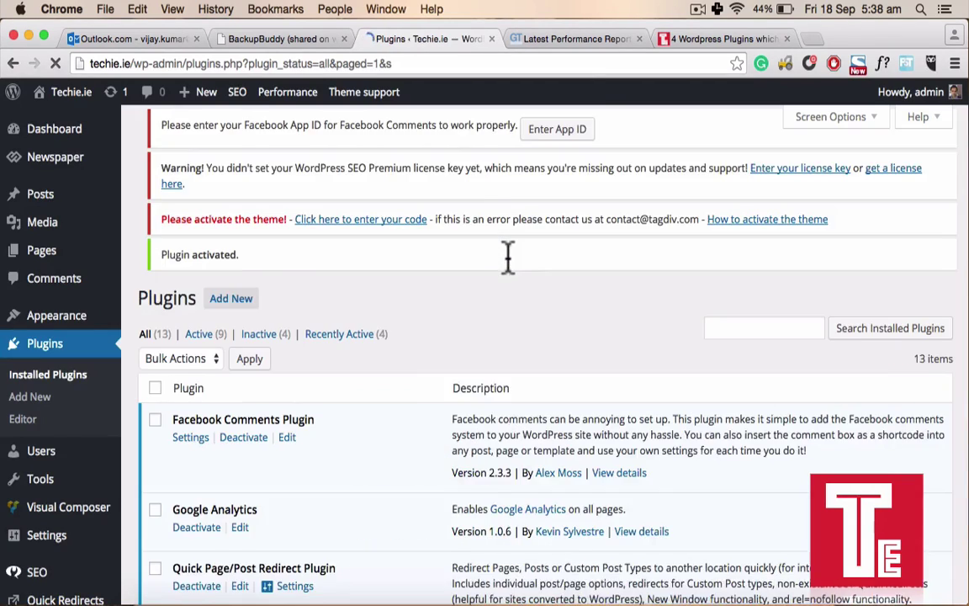
# - Open the General Settings of W3 Total Cache, found under Performance
pyautogui.scroll(-15, 493, 379)
pyautogui.scroll(6, 493, 368)
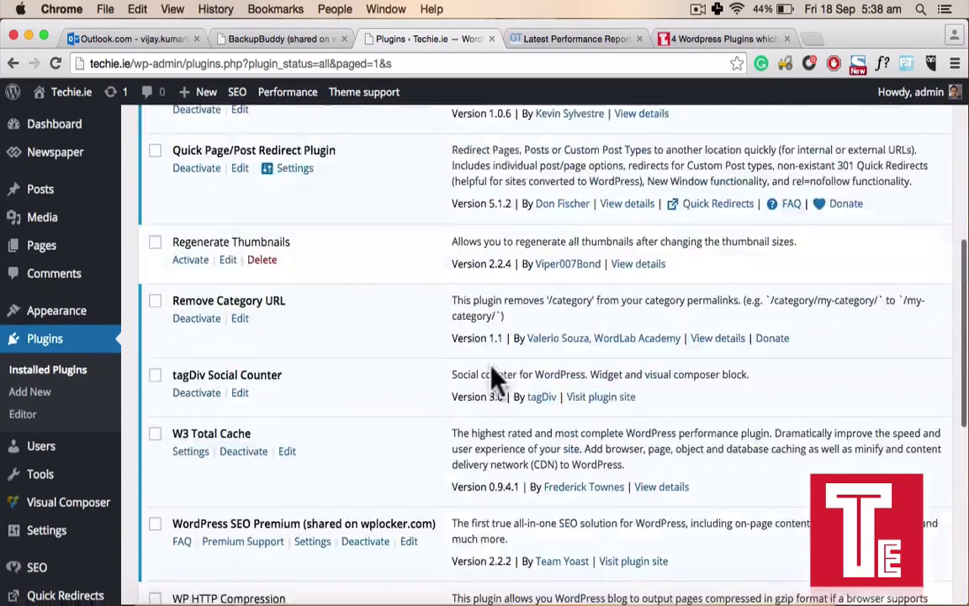
pyautogui.scroll(-6, 497, 378)
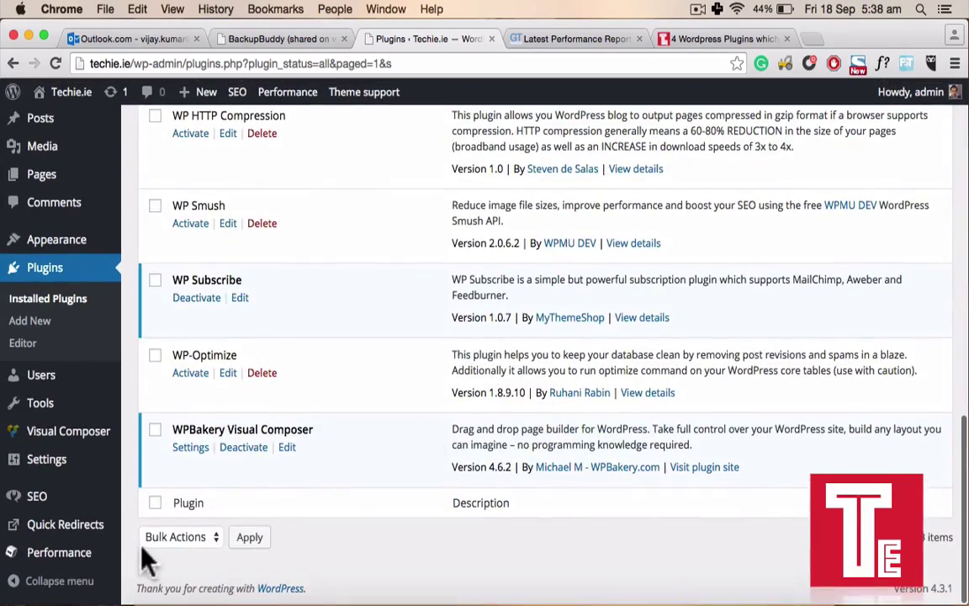
pyautogui.moveTo(74, 559)
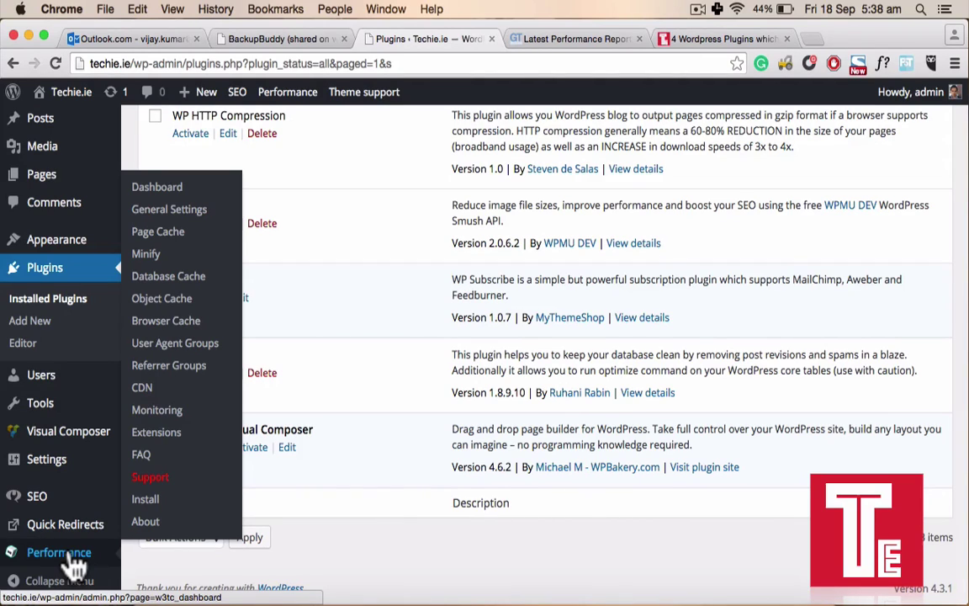
pyautogui.click(203, 215)
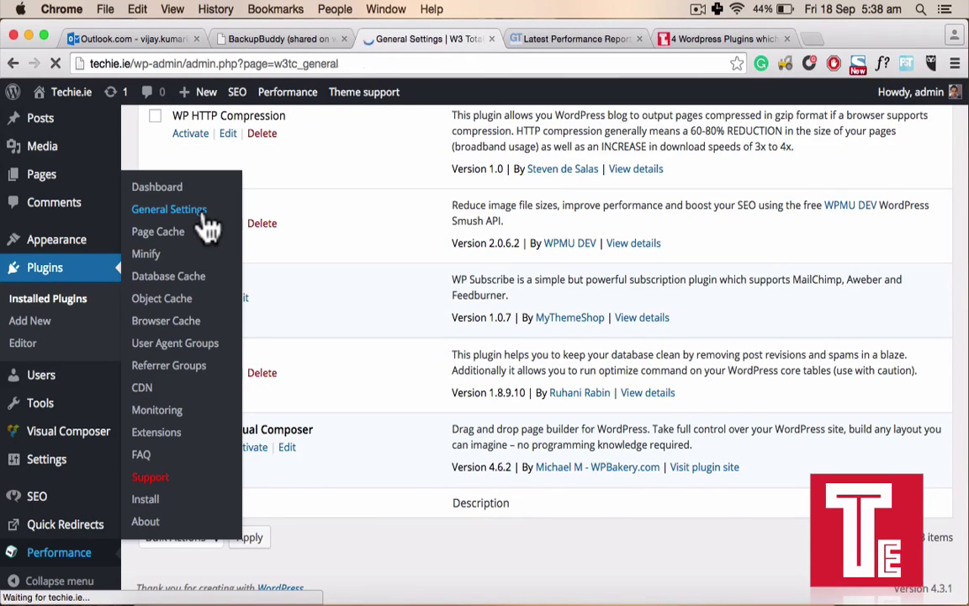
# - Review the General, Page Cache and Minify sections of the W3 Total Cache general settings
pyautogui.scroll(-5, 206, 225)
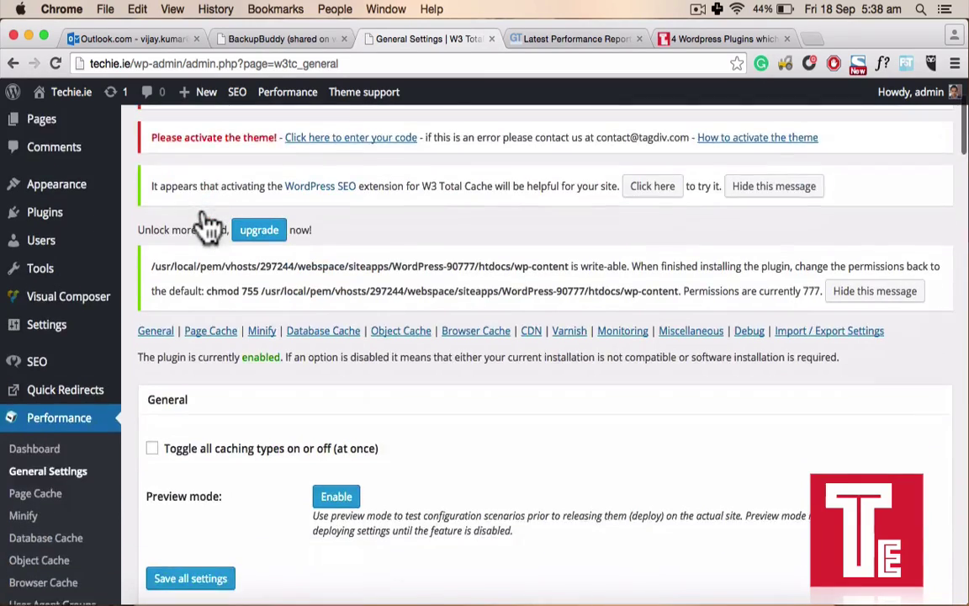
pyautogui.scroll(-3, 206, 225)
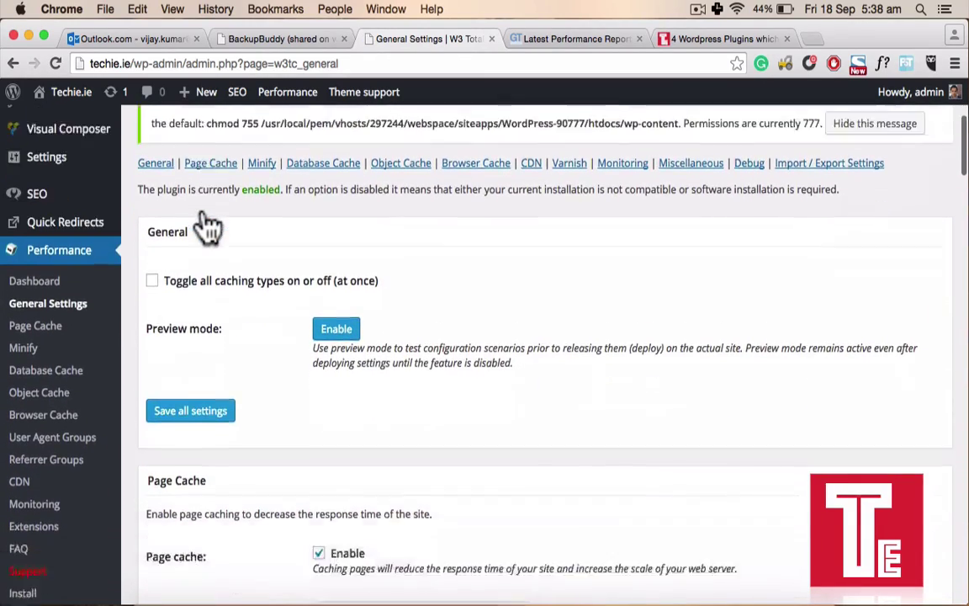
pyautogui.scroll(2, 206, 226)
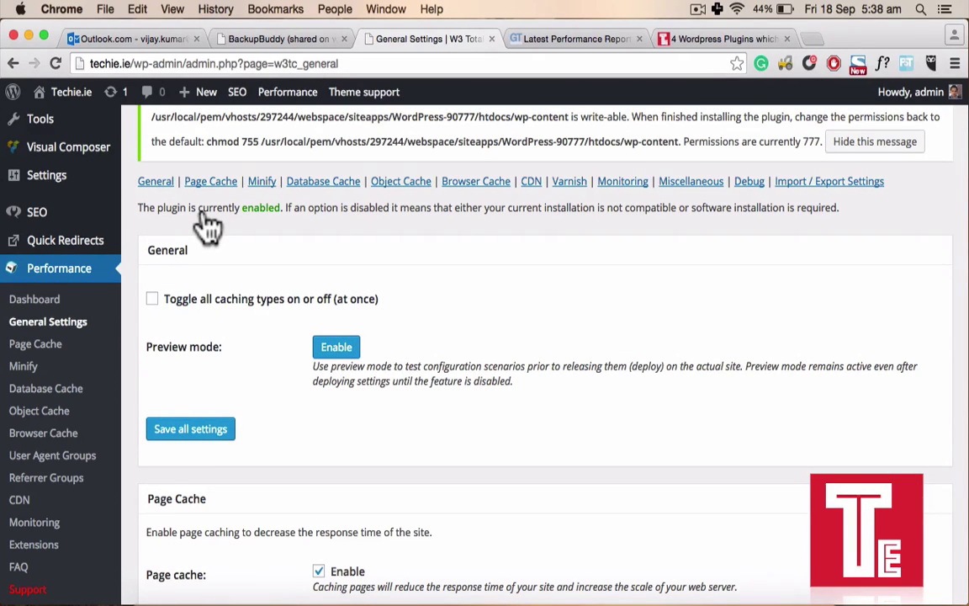
pyautogui.scroll(2, 206, 226)
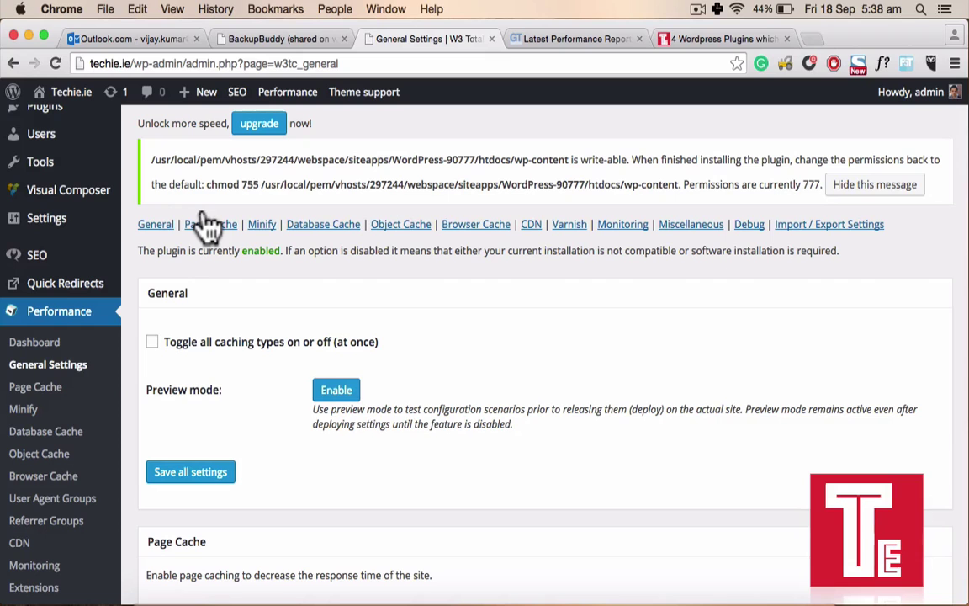
pyautogui.scroll(-4, 207, 225)
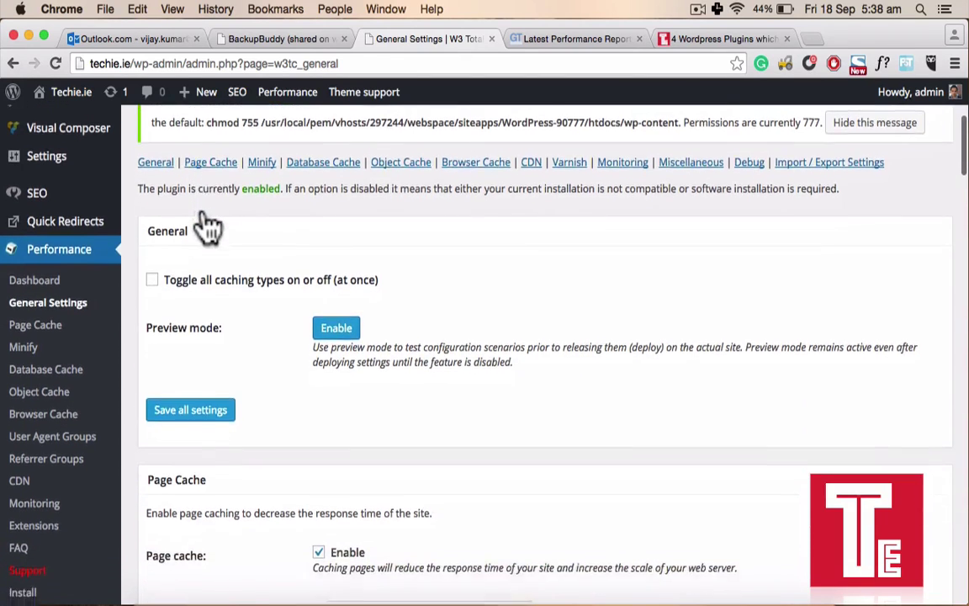
pyautogui.scroll(-5, 206, 225)
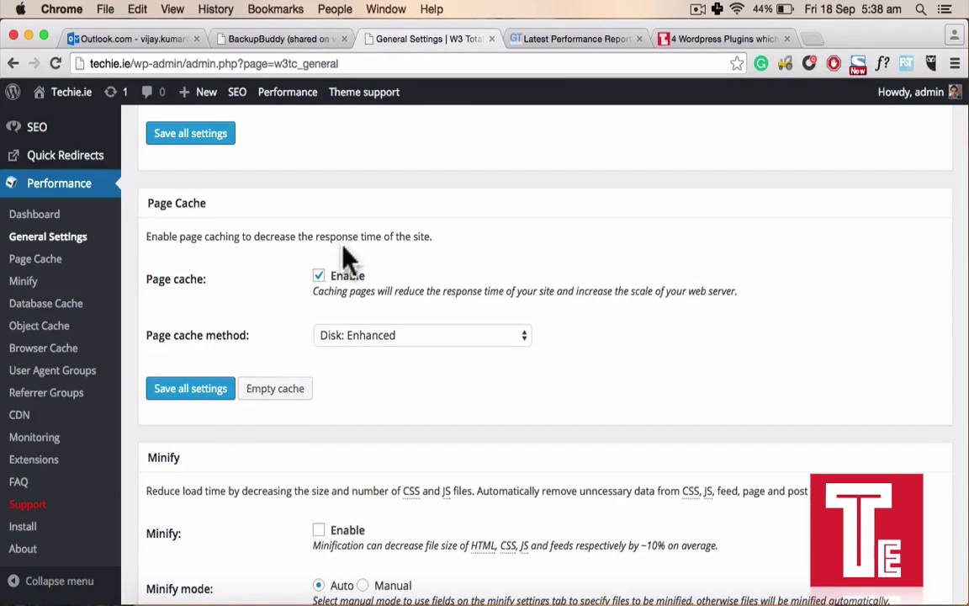
pyautogui.scroll(-8, 345, 253)
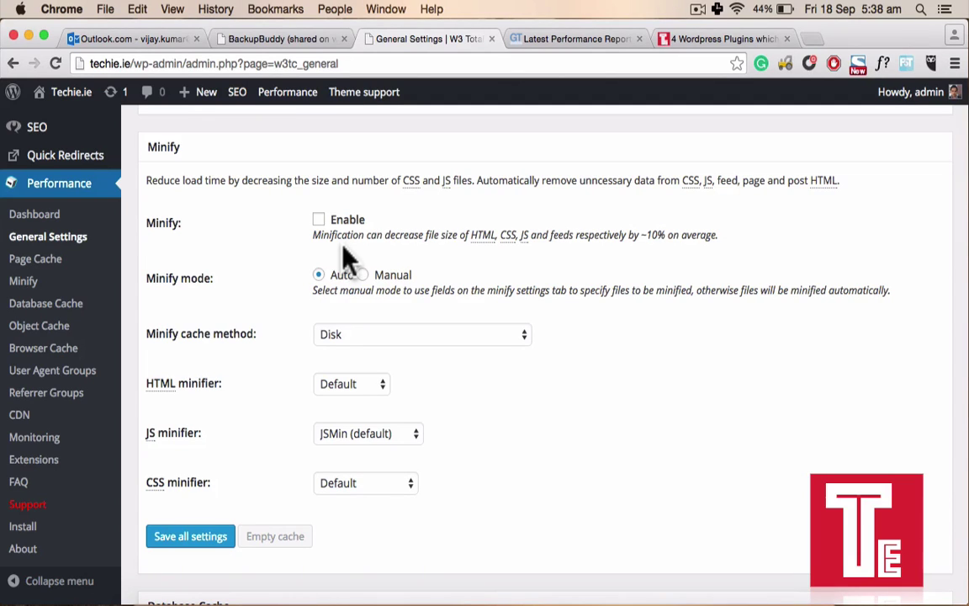
pyautogui.scroll(-4, 345, 256)
pyautogui.scroll(2, 346, 257)
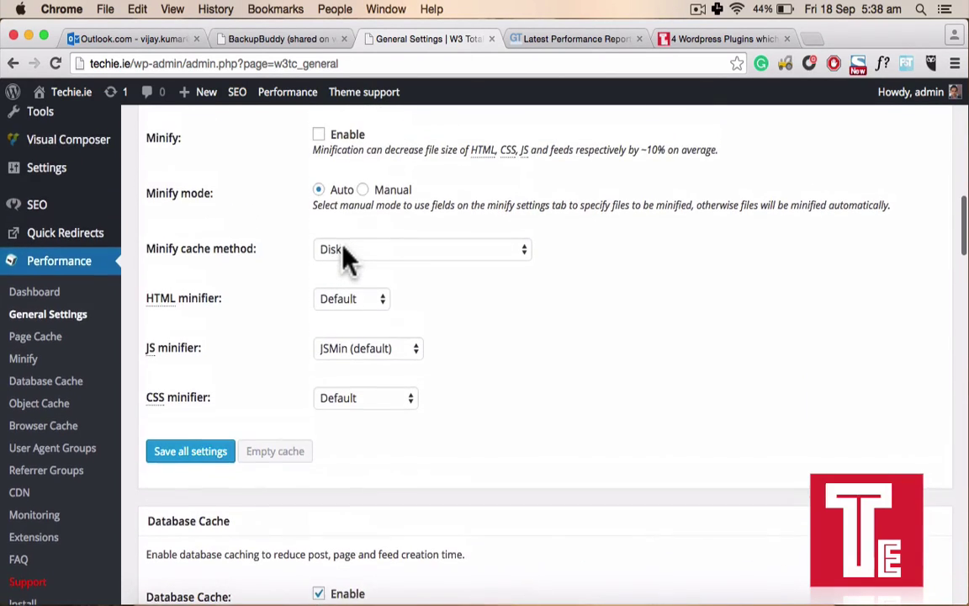
# - Review the Database Cache, Object Cache, Browser Cache, CDN, Reverse Proxy and Monitoring sections of the general settings
pyautogui.scroll(-2, 347, 260)
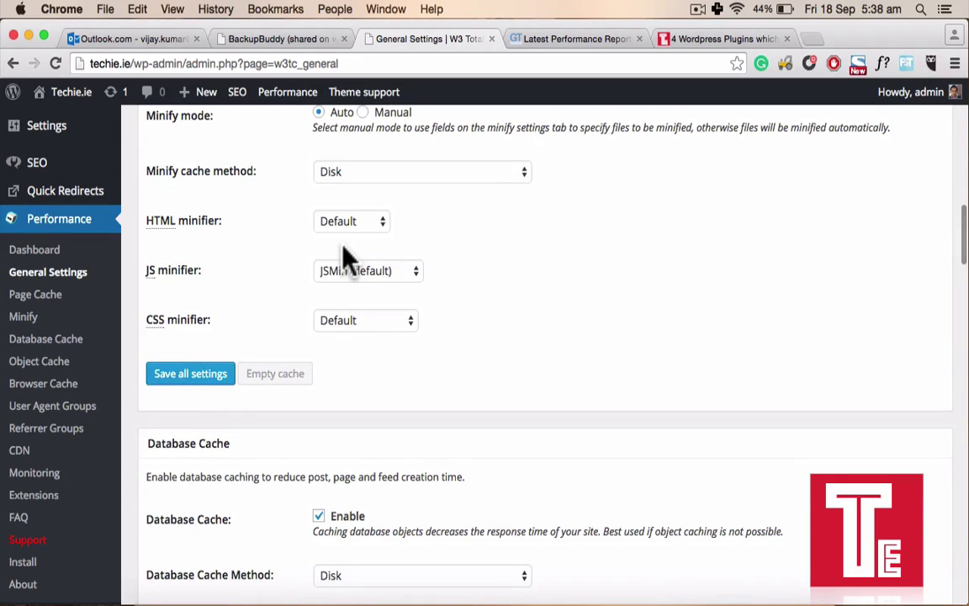
pyautogui.scroll(-2, 349, 260)
pyautogui.scroll(-3, 349, 260)
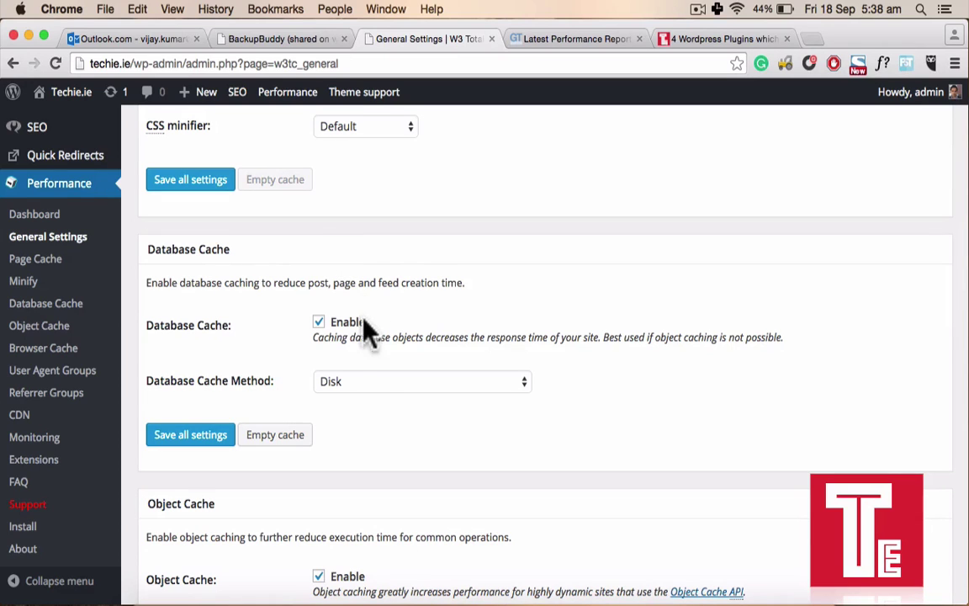
pyautogui.scroll(-3, 454, 364)
pyautogui.scroll(-2, 461, 363)
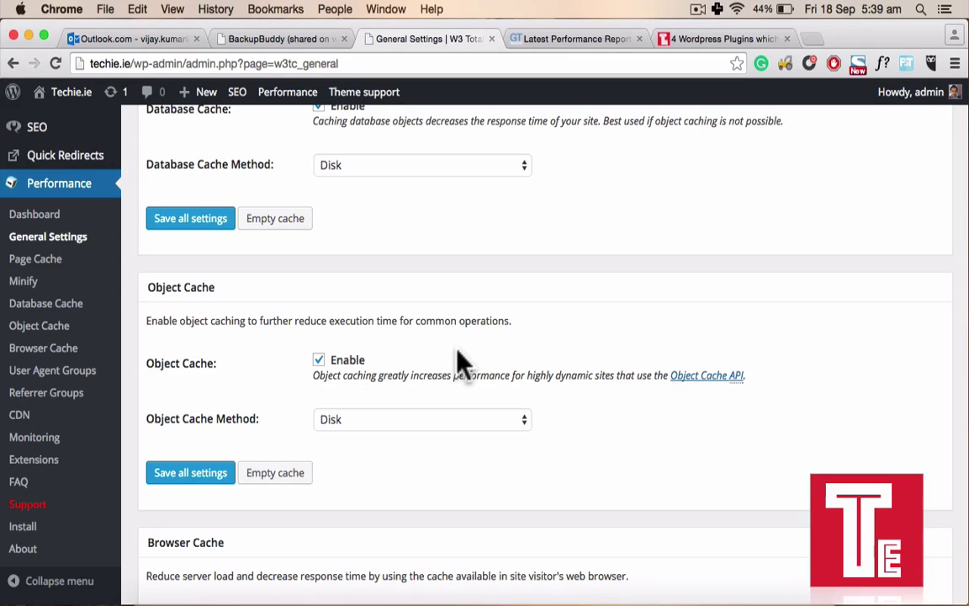
pyautogui.scroll(-8, 460, 362)
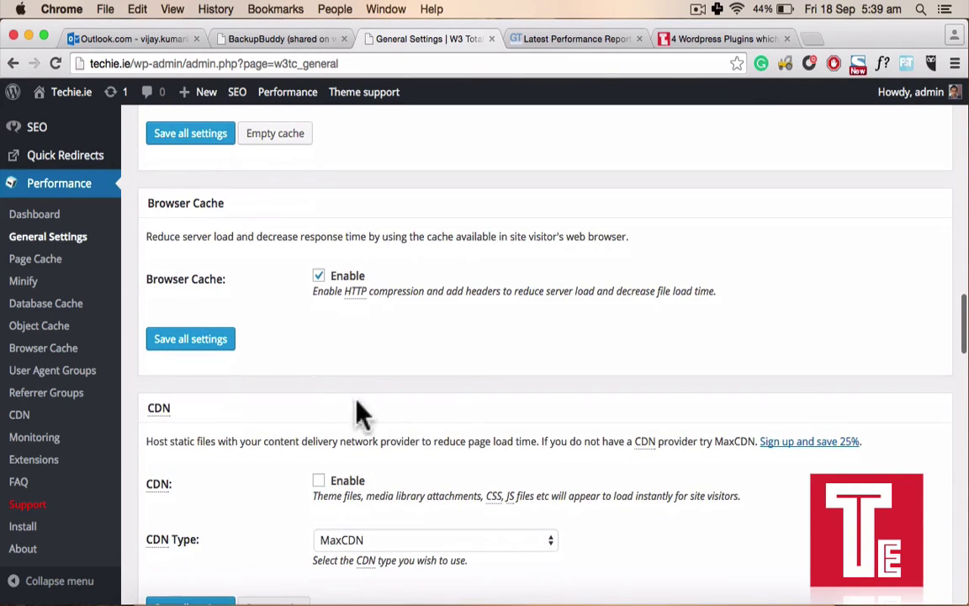
pyautogui.scroll(-3, 371, 421)
pyautogui.scroll(-2, 400, 433)
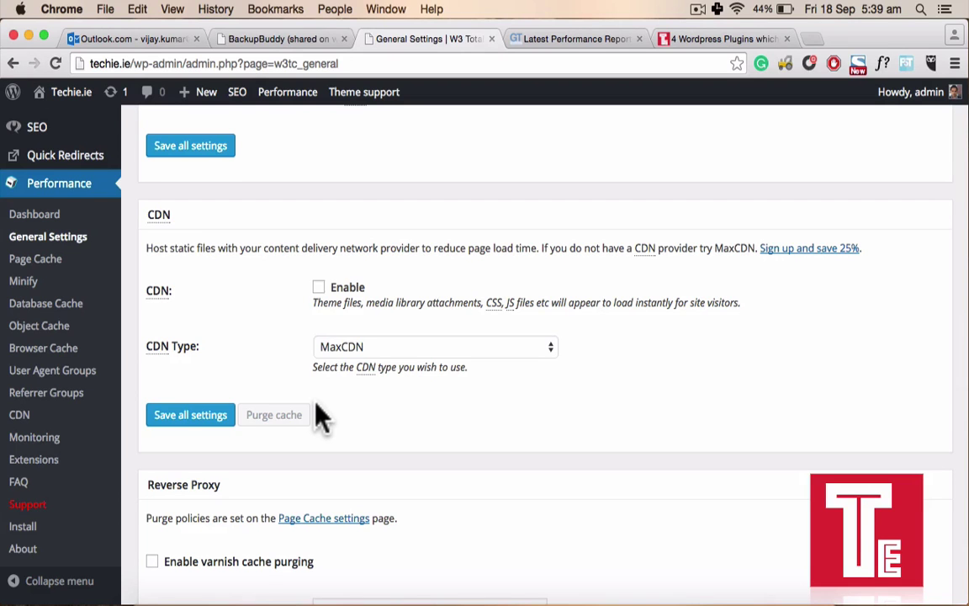
pyautogui.scroll(-20, 322, 417)
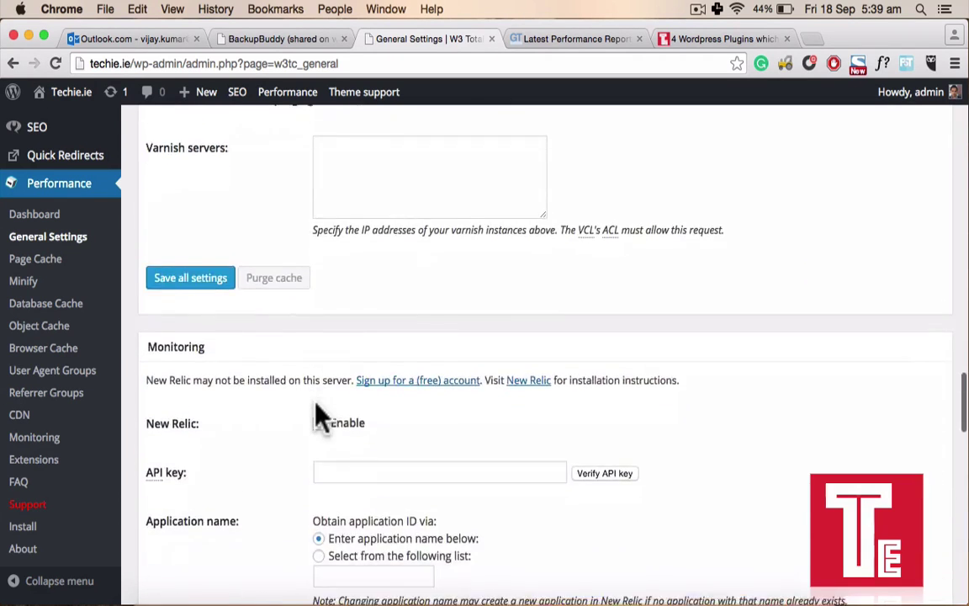
pyautogui.scroll(-5, 322, 417)
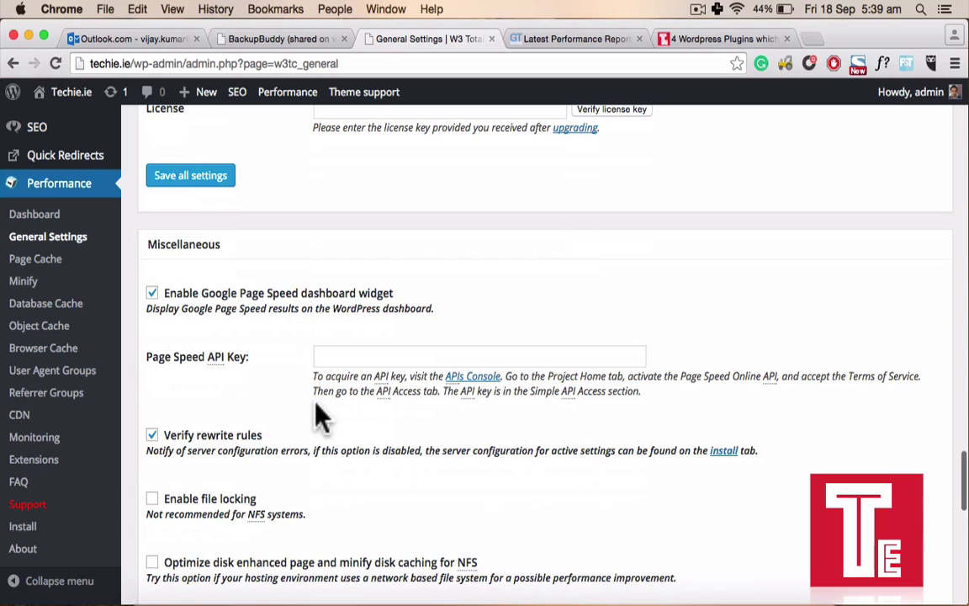
# - Turn off the Google Page Speed dashboard widget under Miscellaneous and save all general settings
pyautogui.scroll(-2, 323, 416)
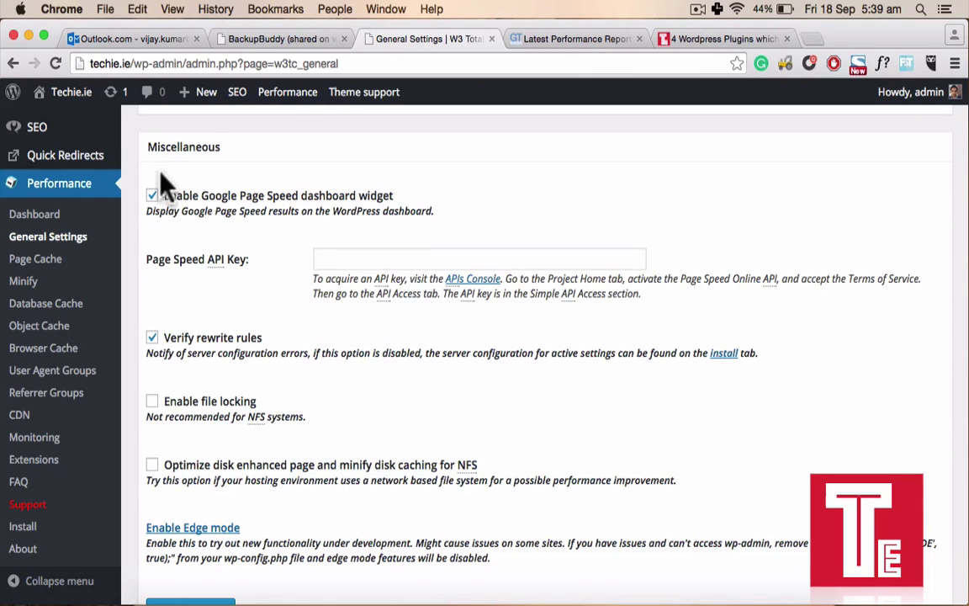
pyautogui.click(152, 196)
pyautogui.scroll(-3, 244, 349)
pyautogui.scroll(-10, 241, 336)
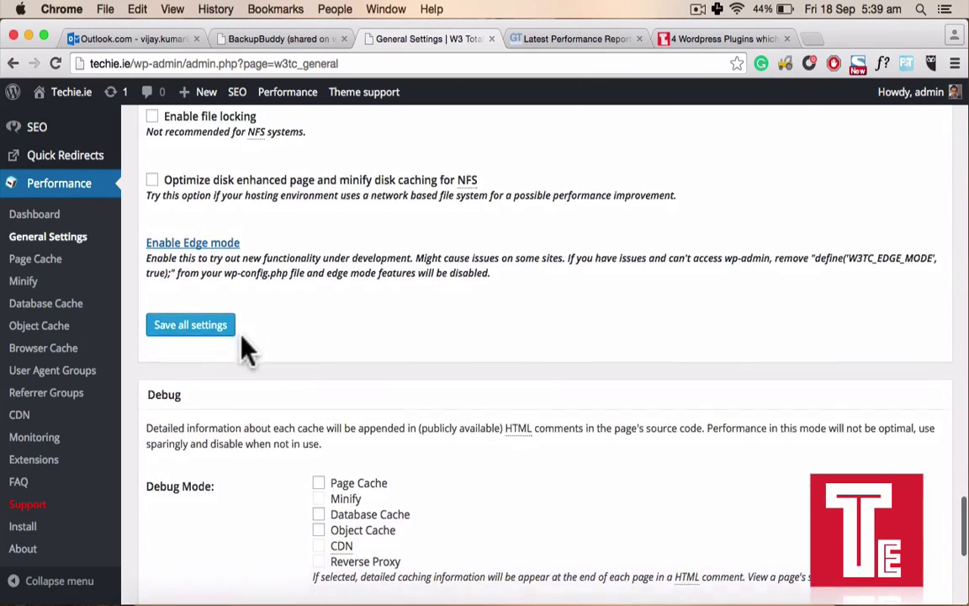
pyautogui.scroll(3, 243, 345)
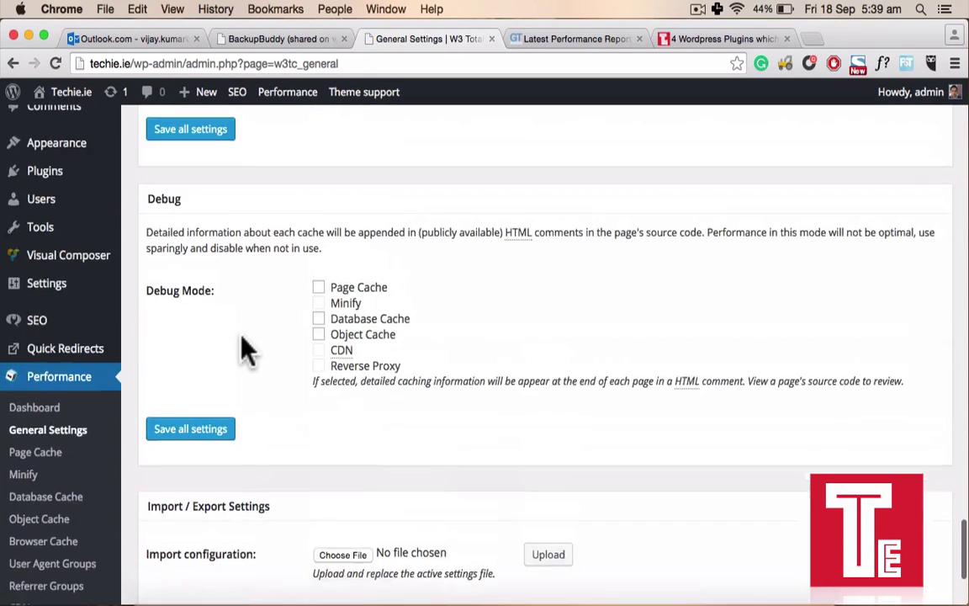
pyautogui.scroll(-4, 242, 345)
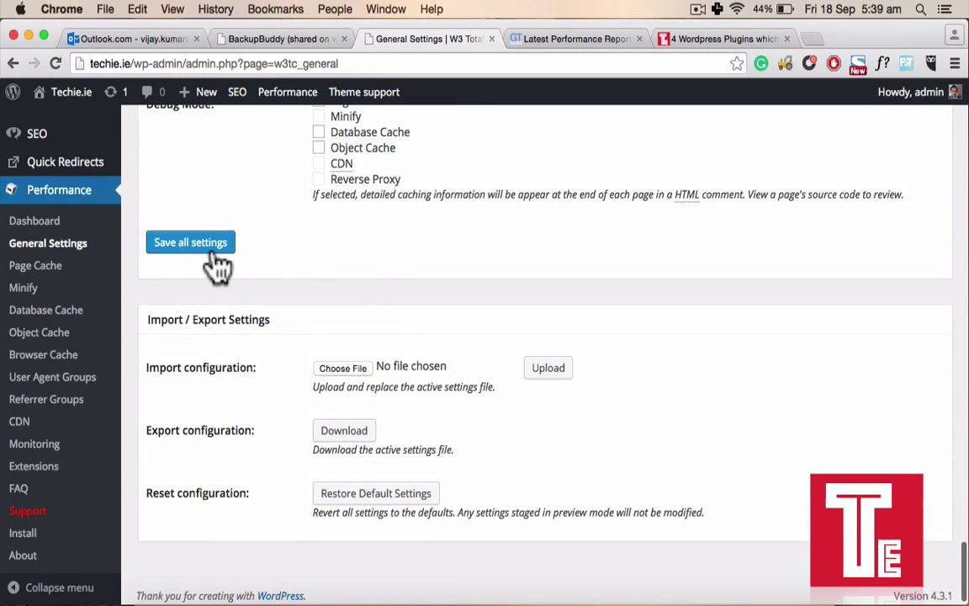
pyautogui.click(218, 267)
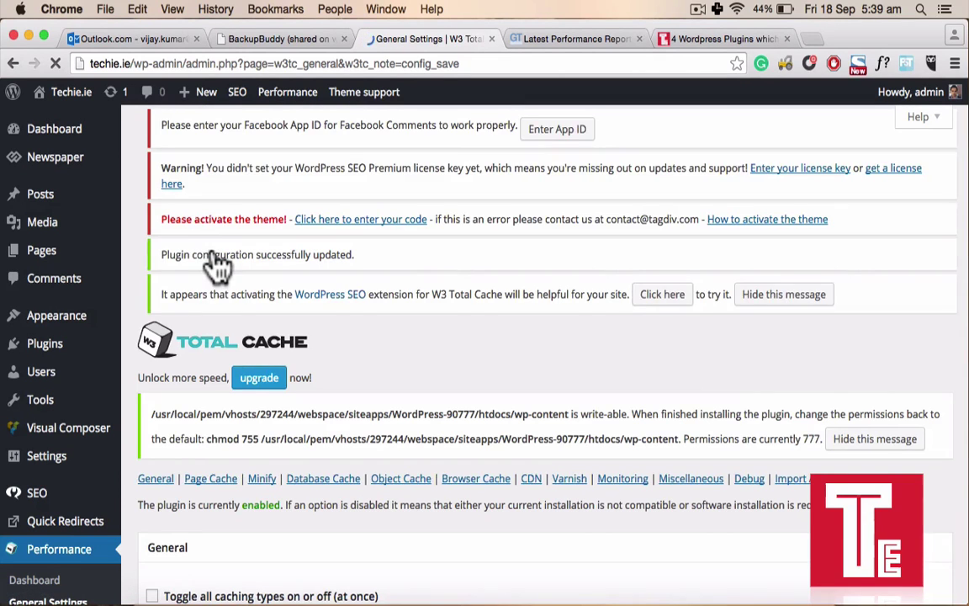
# - Open the Browser Cache settings of W3 Total Cache and examine the global browser cache policy options under General
pyautogui.scroll(-10, 556, 477)
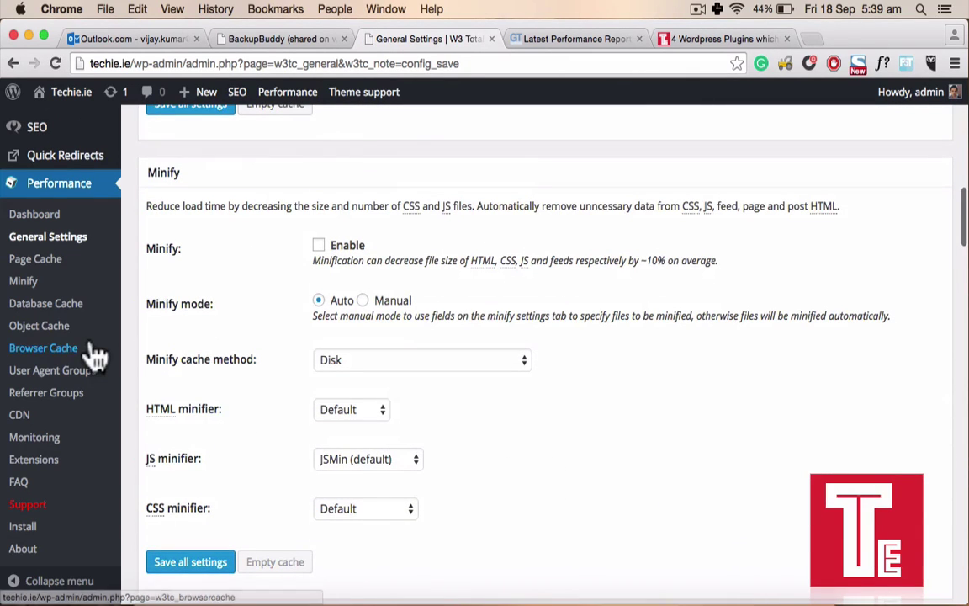
pyautogui.click(48, 349)
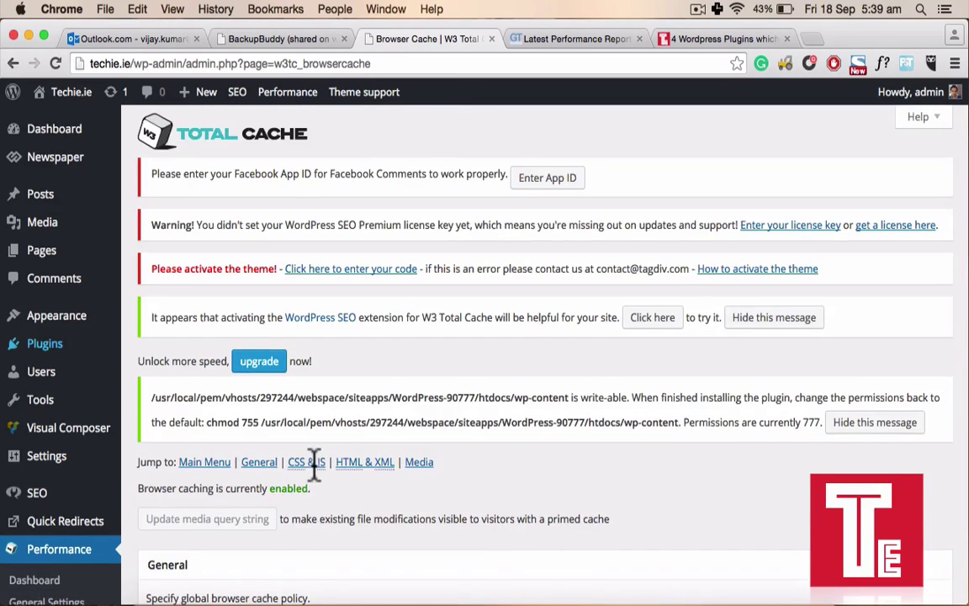
pyautogui.scroll(-6, 316, 463)
pyautogui.scroll(3, 316, 476)
pyautogui.scroll(-1, 314, 476)
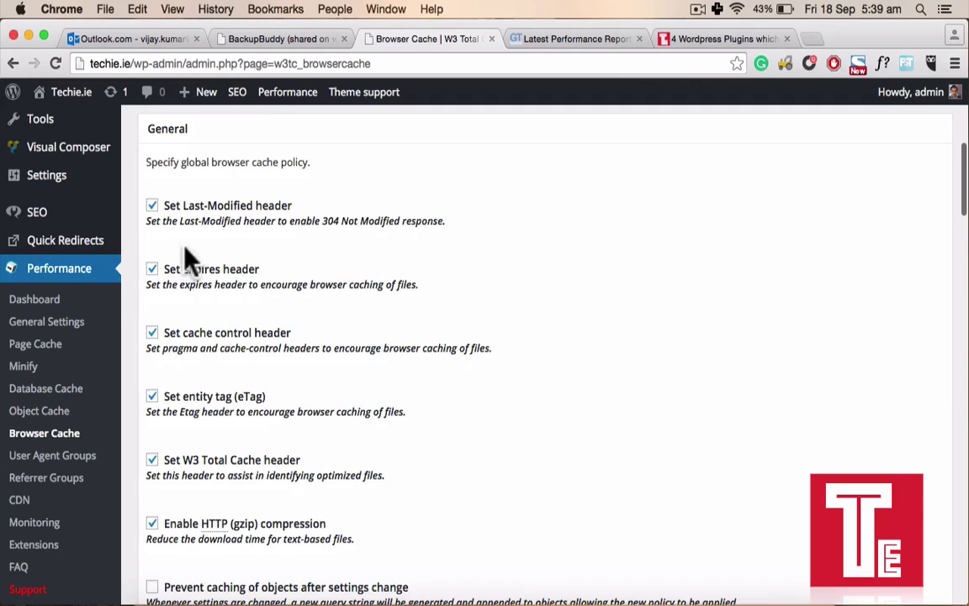
pyautogui.scroll(-4, 270, 249)
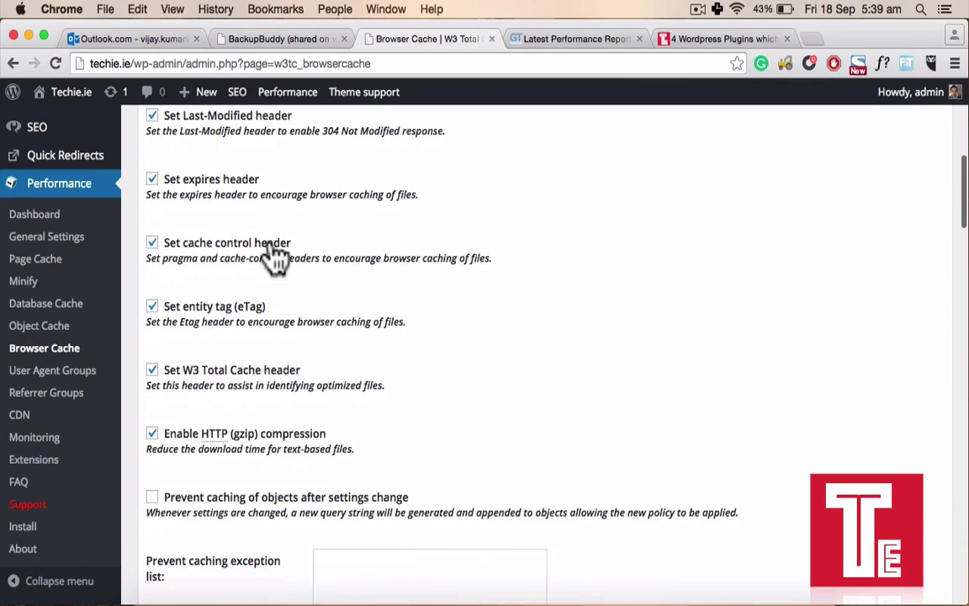
pyautogui.scroll(4, 274, 253)
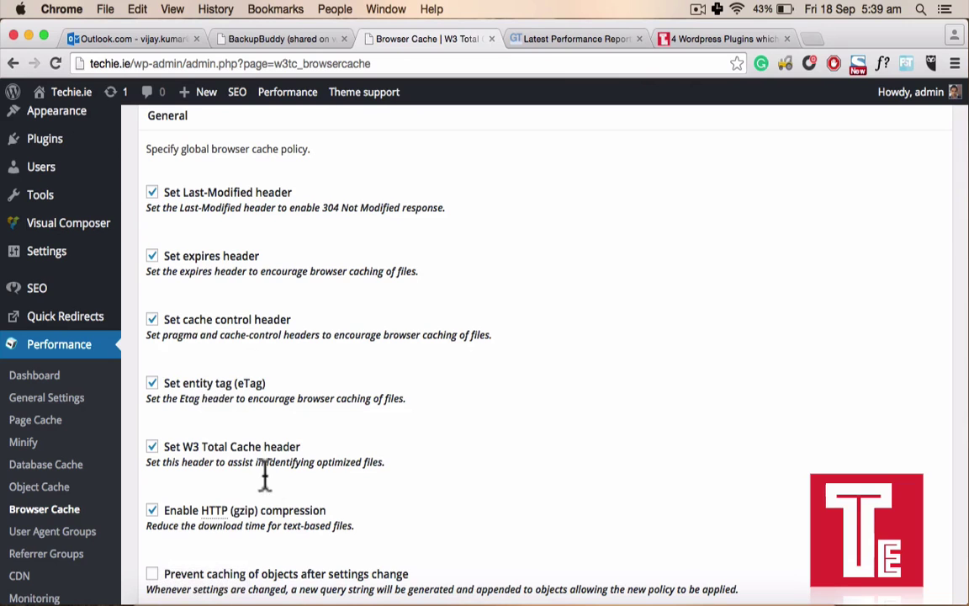
pyautogui.scroll(-10, 267, 487)
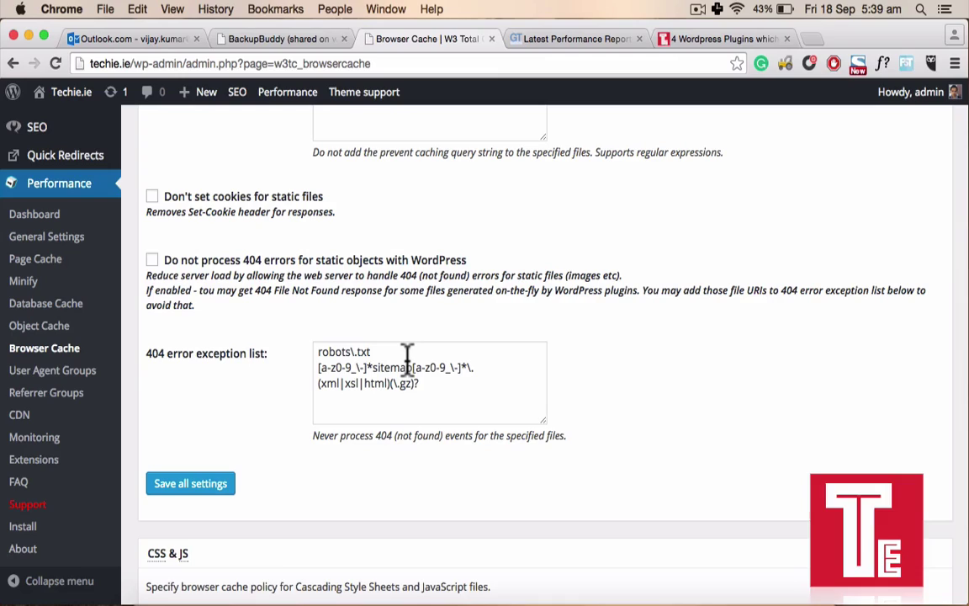
pyautogui.scroll(10, 299, 401)
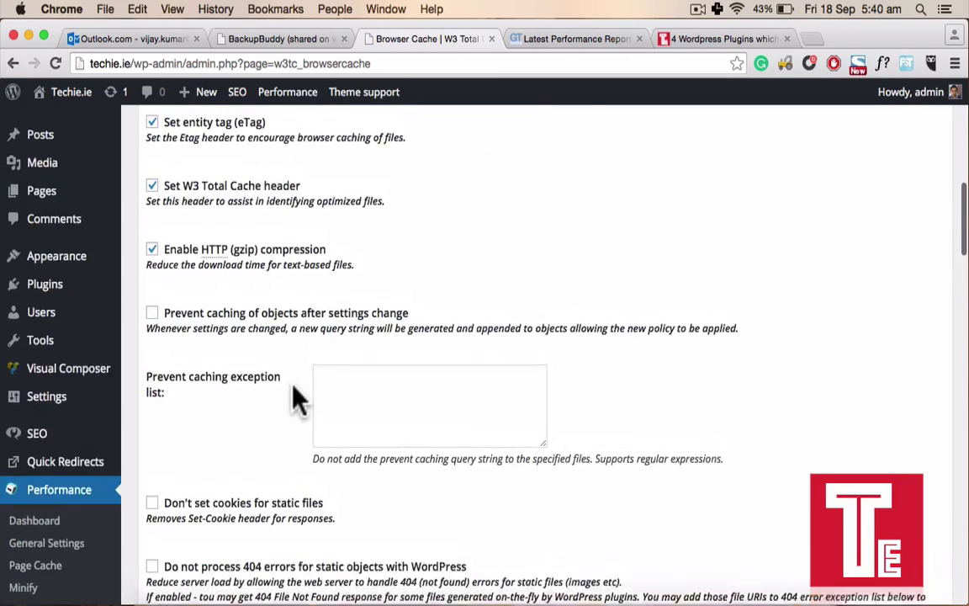
# - Examine the browser cache policies for CSS & JS, HTML & XML, and Media & Other Files
pyautogui.scroll(-15, 299, 401)
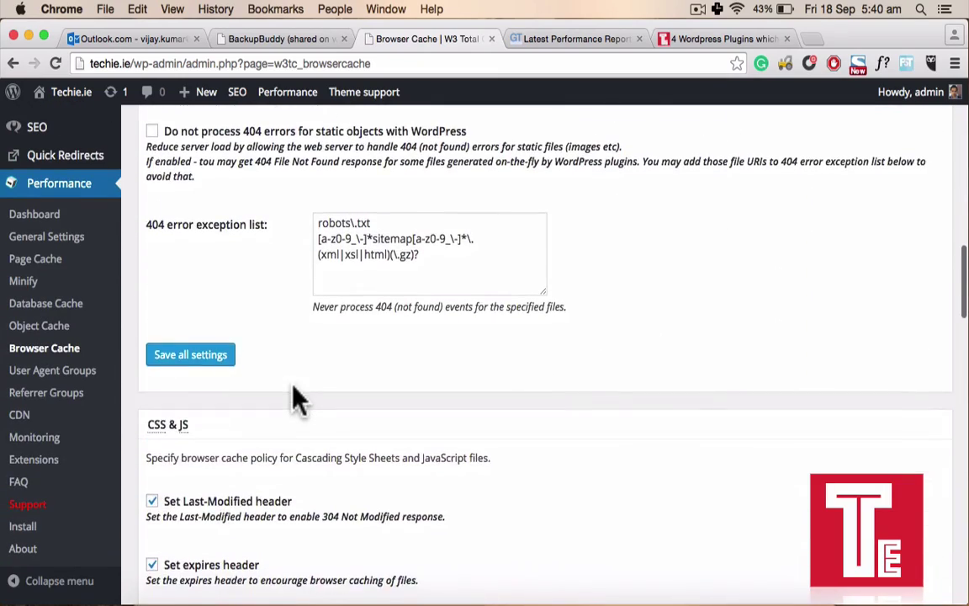
pyautogui.scroll(-5, 299, 400)
pyautogui.scroll(3, 298, 400)
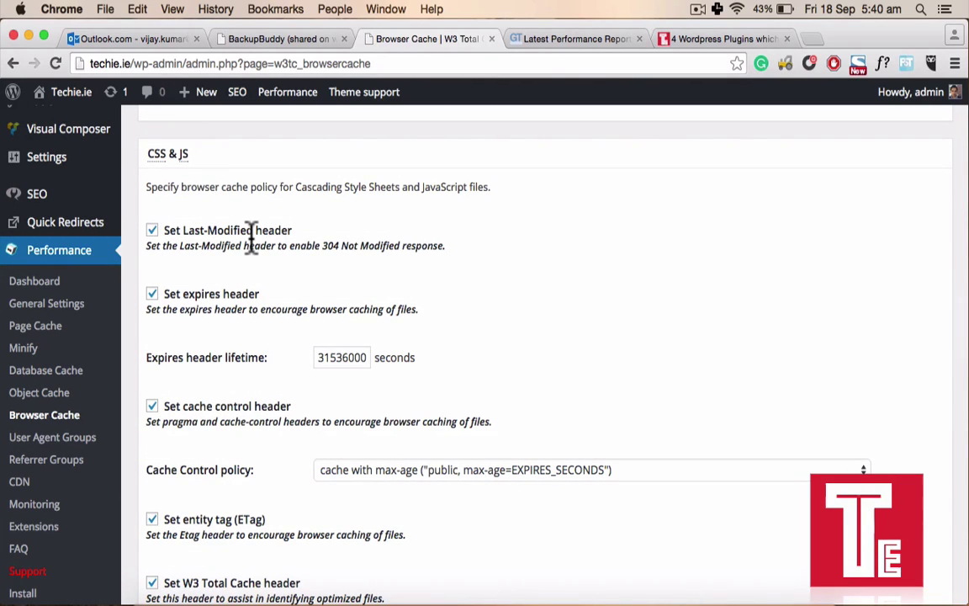
pyautogui.scroll(-3, 223, 358)
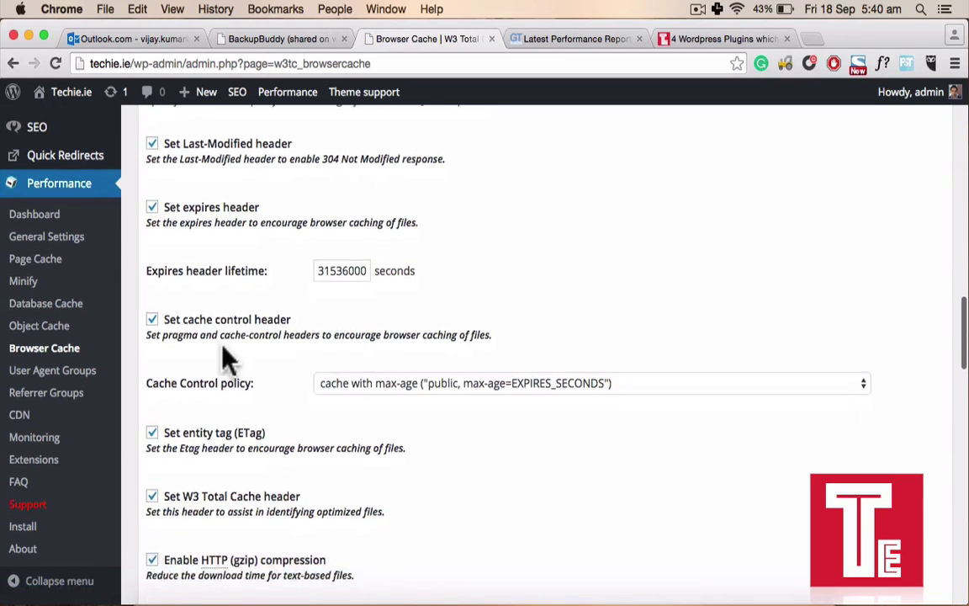
pyautogui.scroll(-5, 225, 358)
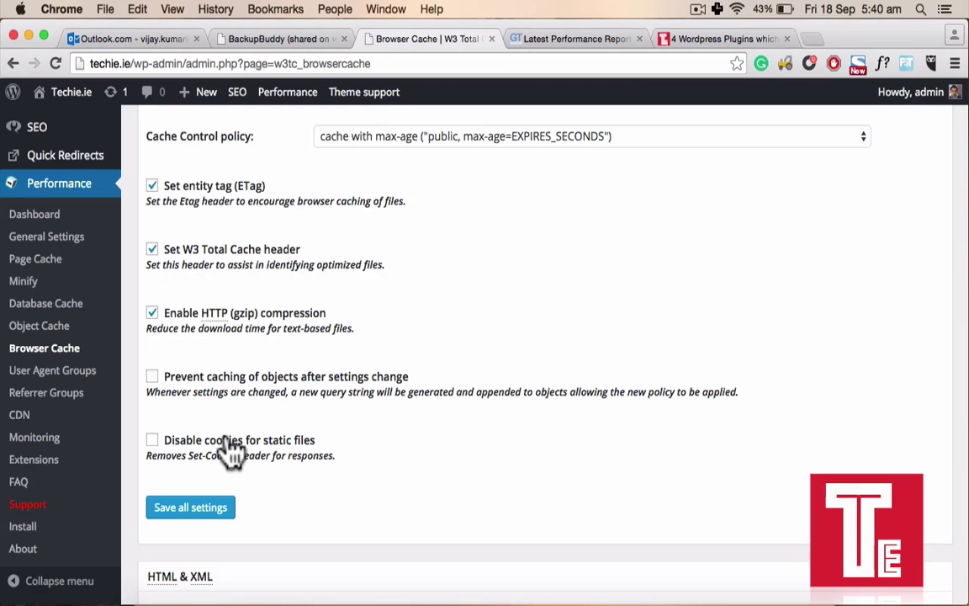
pyautogui.scroll(-2, 228, 452)
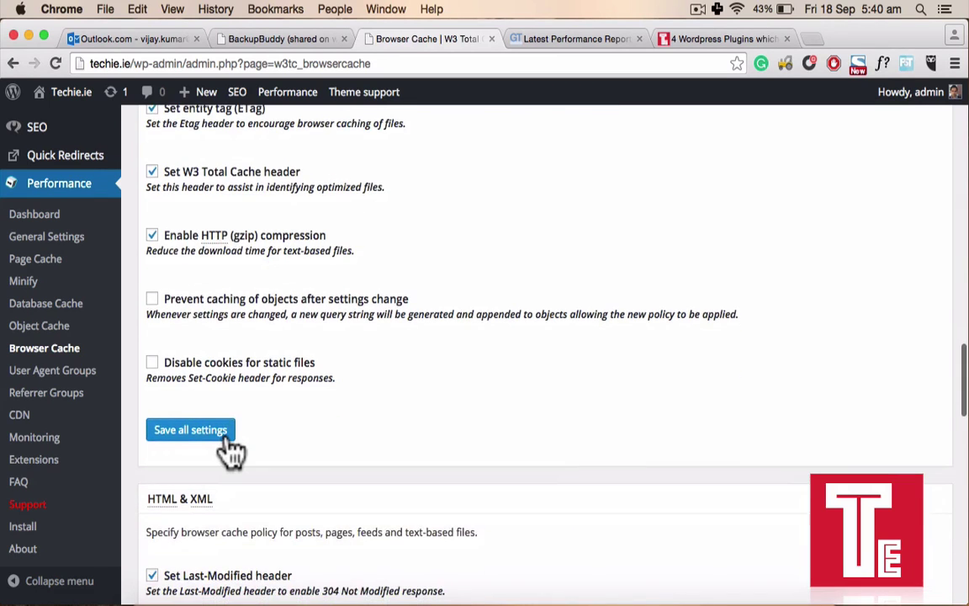
pyautogui.scroll(-7, 227, 446)
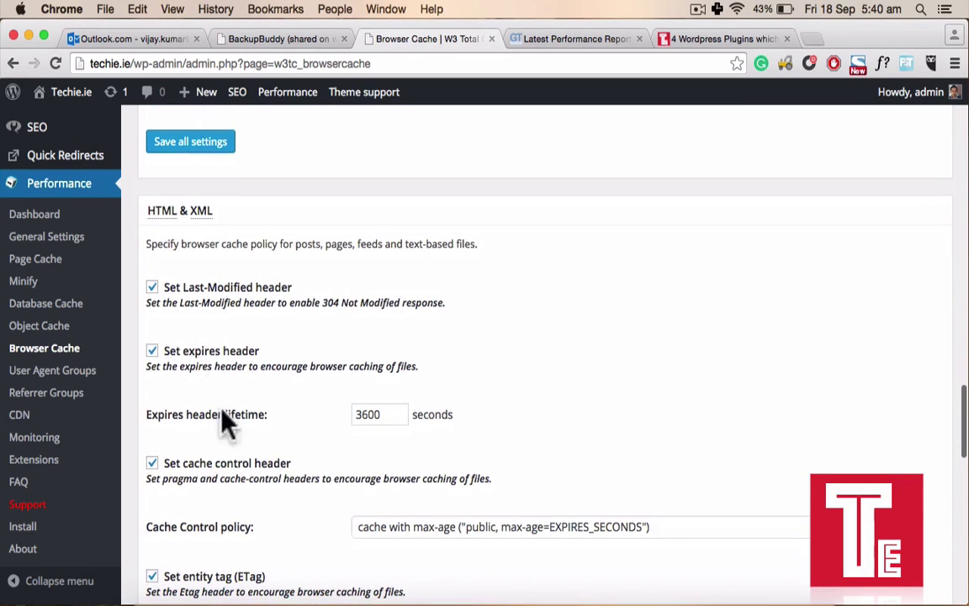
pyautogui.scroll(-13, 268, 299)
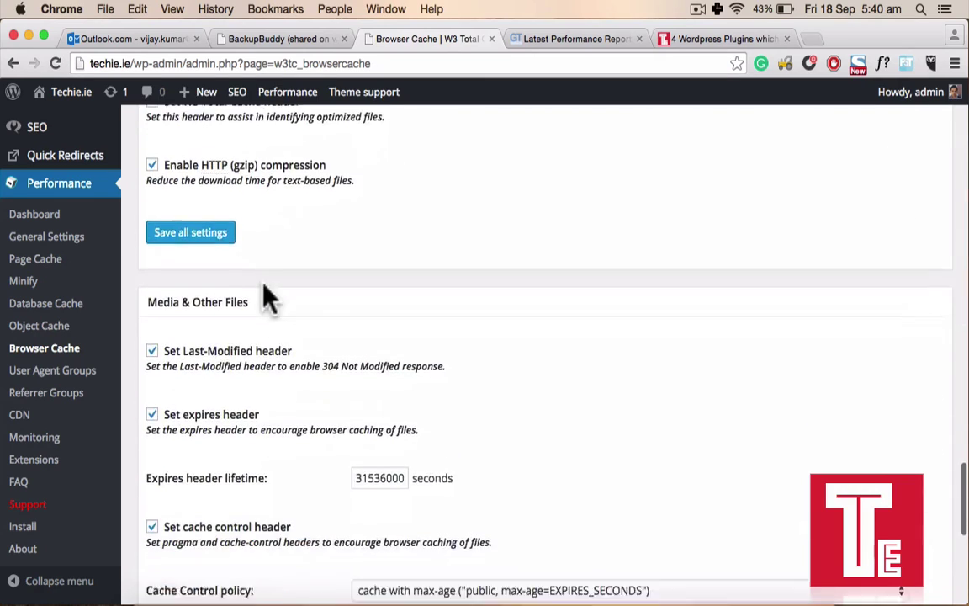
pyautogui.scroll(-10, 267, 296)
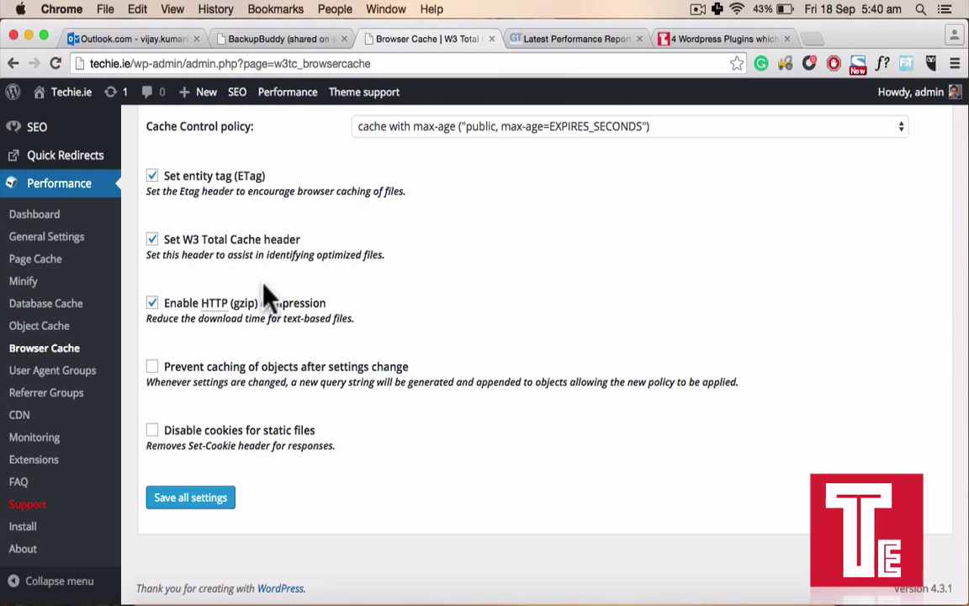
# - Activate the WP Smush plugin from the list of installed plugins
pyautogui.scroll(5, 267, 296)
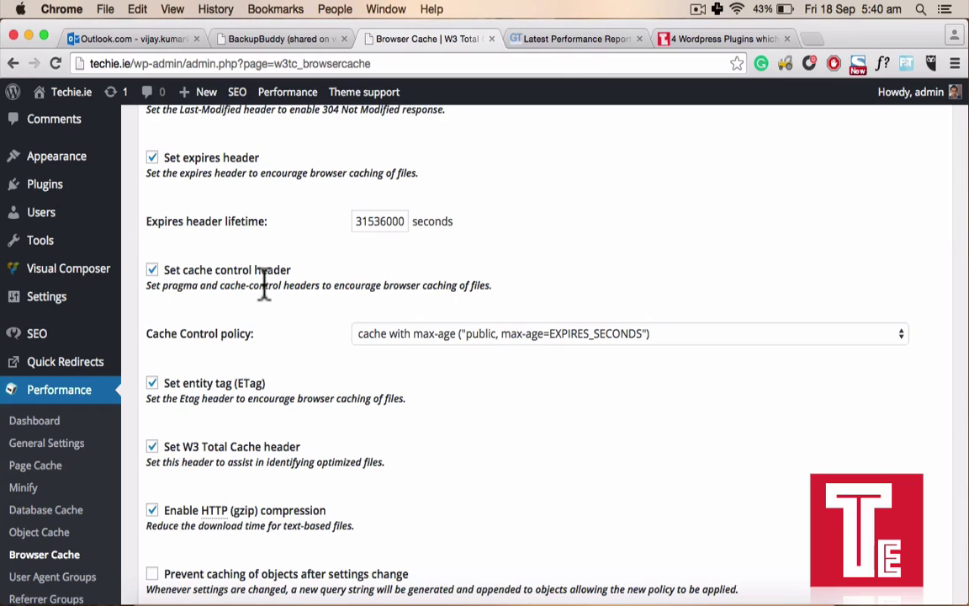
pyautogui.scroll(1, 264, 286)
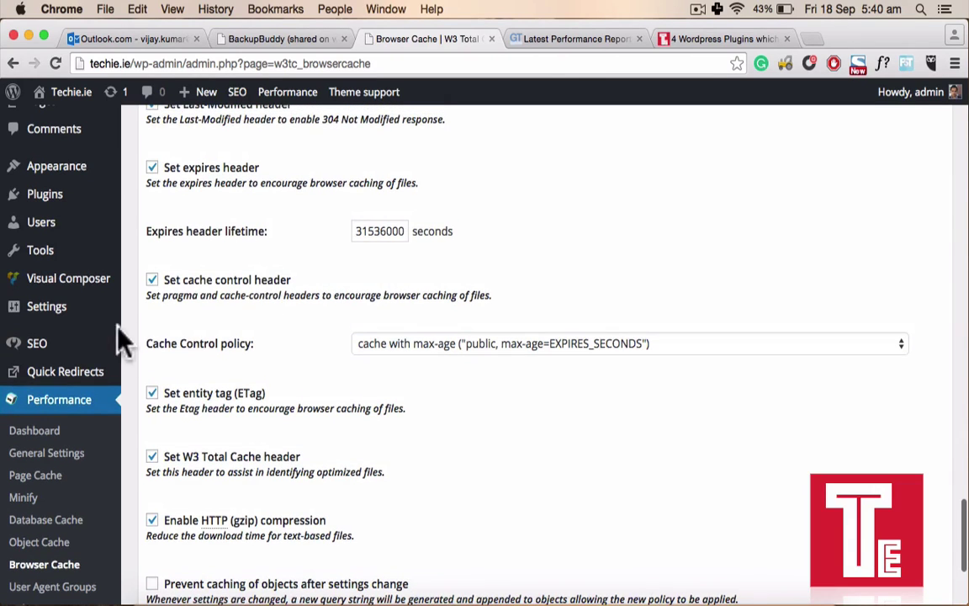
pyautogui.moveTo(84, 234)
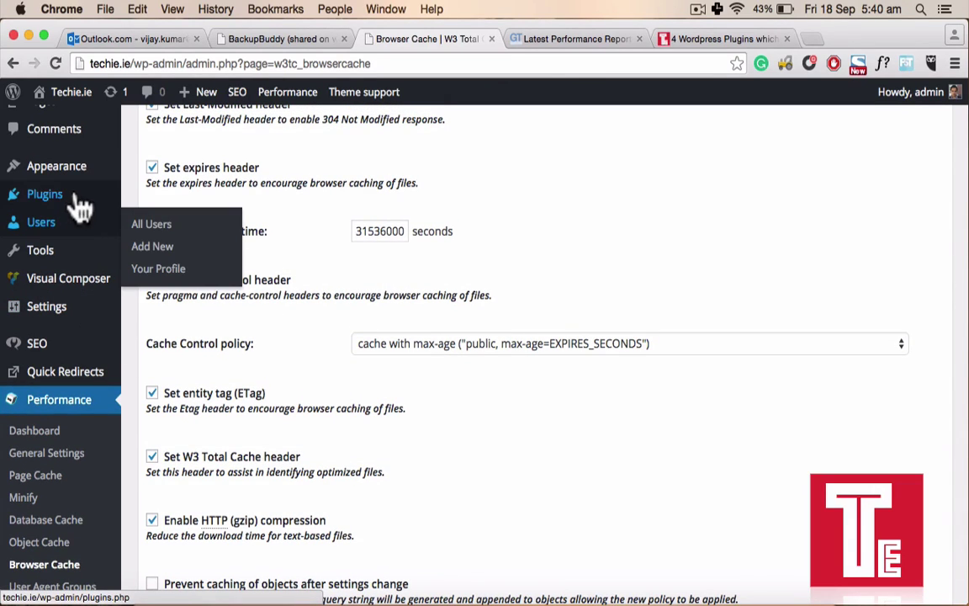
pyautogui.moveTo(22, 202)
pyautogui.click(159, 204)
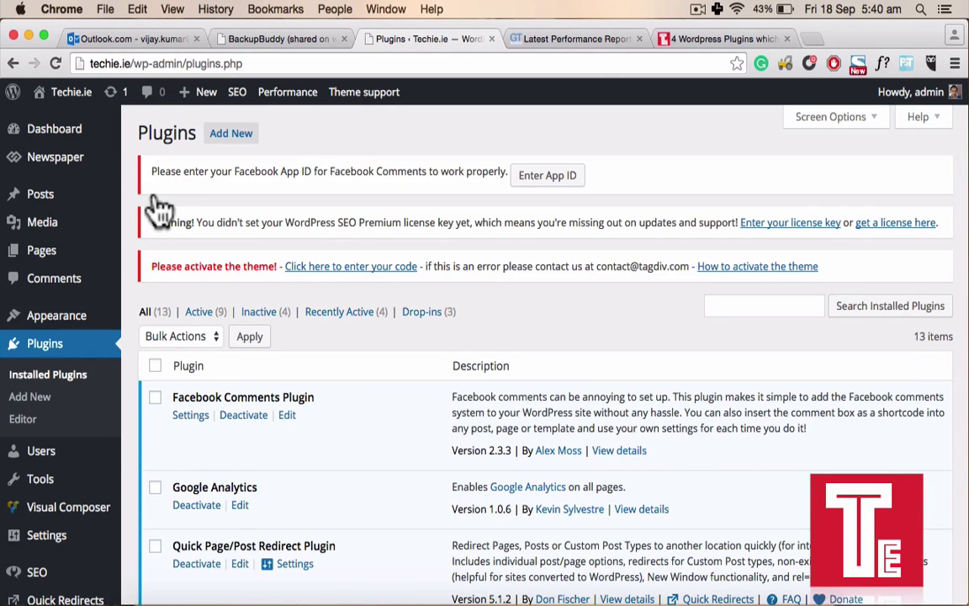
pyautogui.scroll(-20, 160, 211)
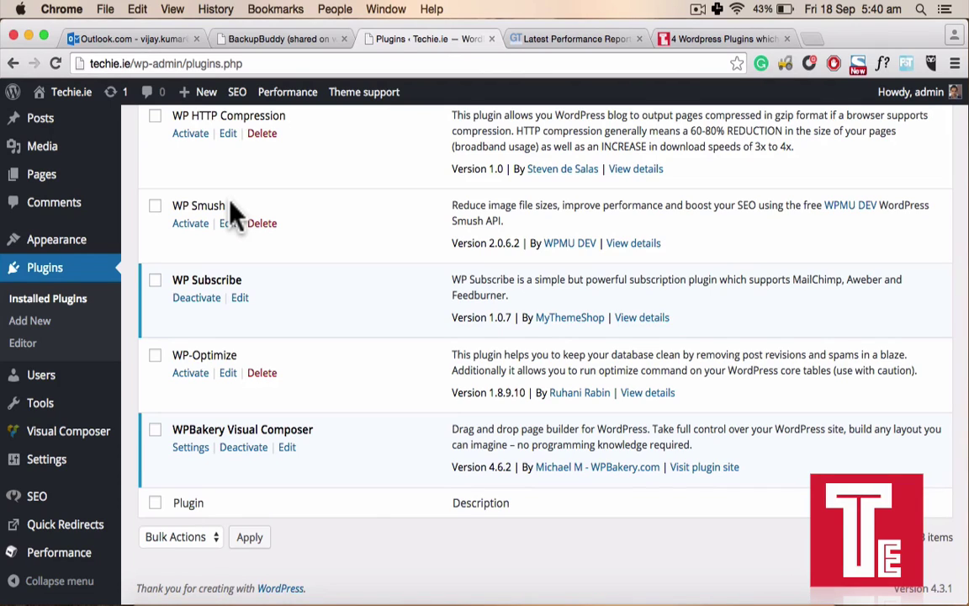
pyautogui.click(193, 225)
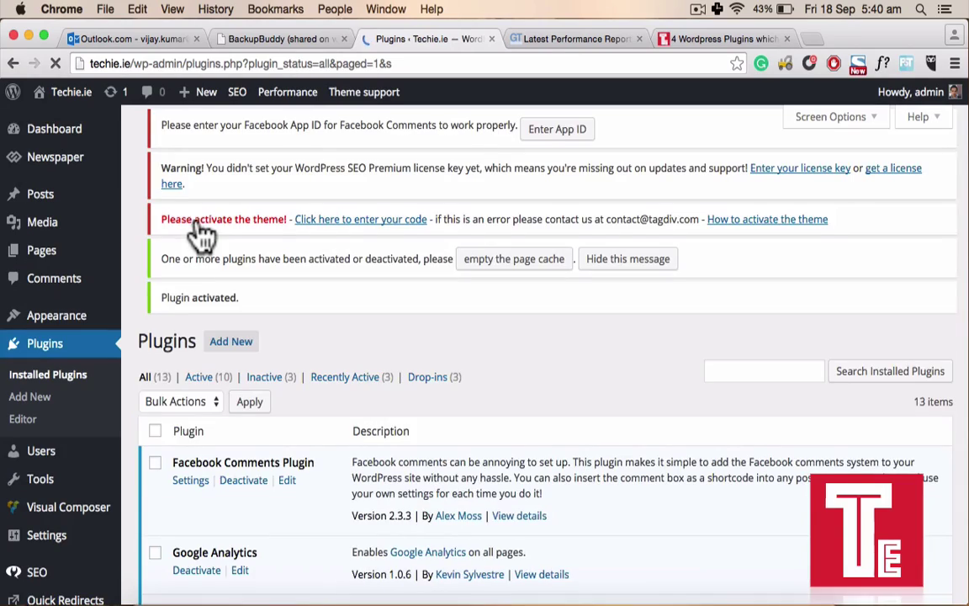
# - Open WP Smush for the media library and bulk smush the remaining image attachments, keeping auto-smush on upload enabled
pyautogui.scroll(-6, 450, 532)
pyautogui.scroll(4, 450, 532)
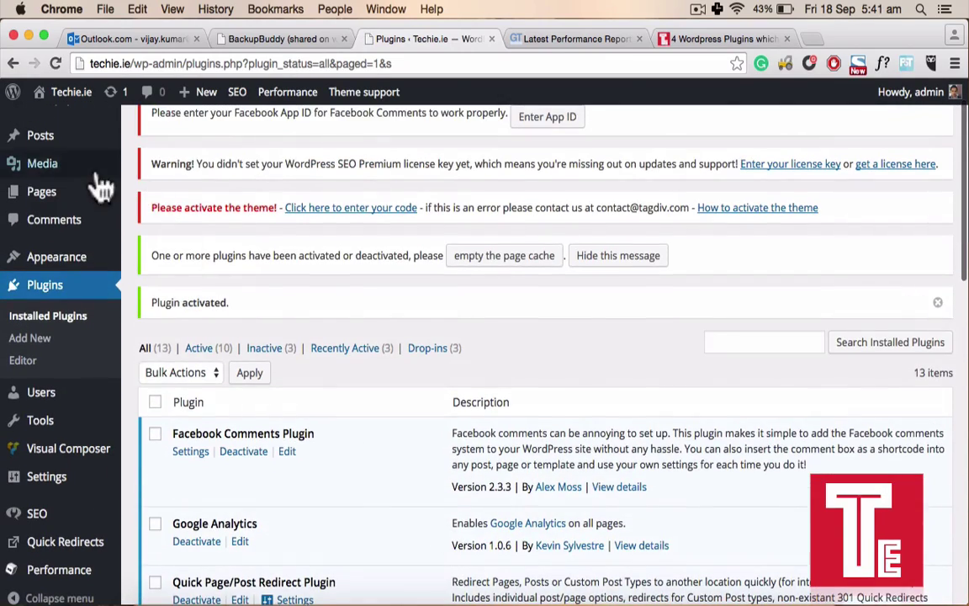
pyautogui.moveTo(74, 179)
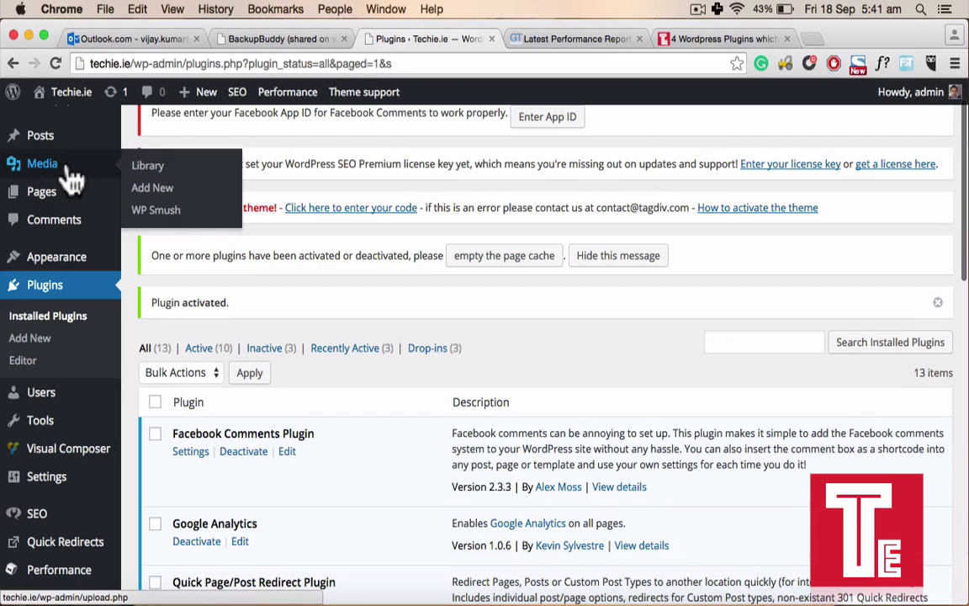
pyautogui.click(171, 224)
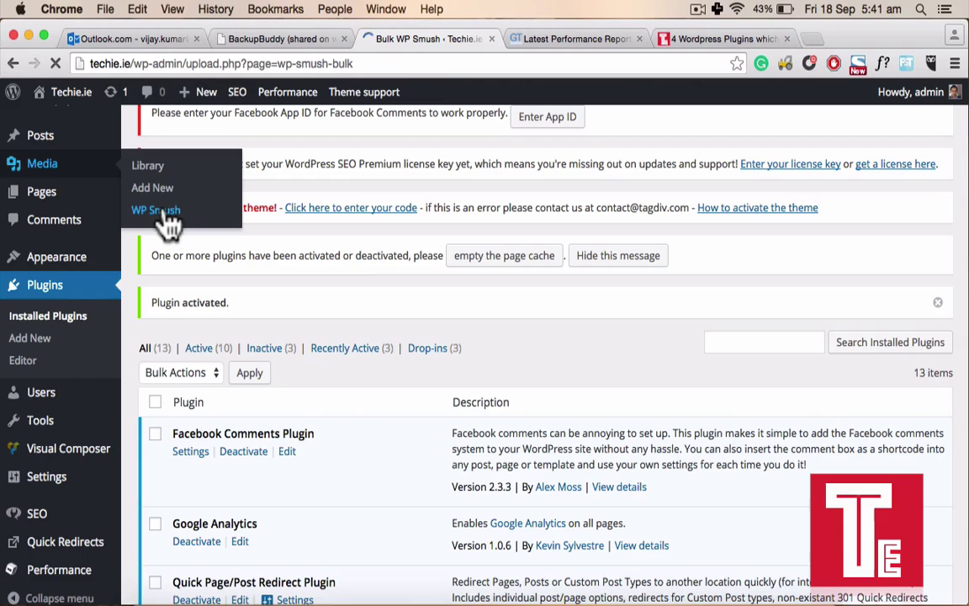
pyautogui.scroll(-10, 514, 353)
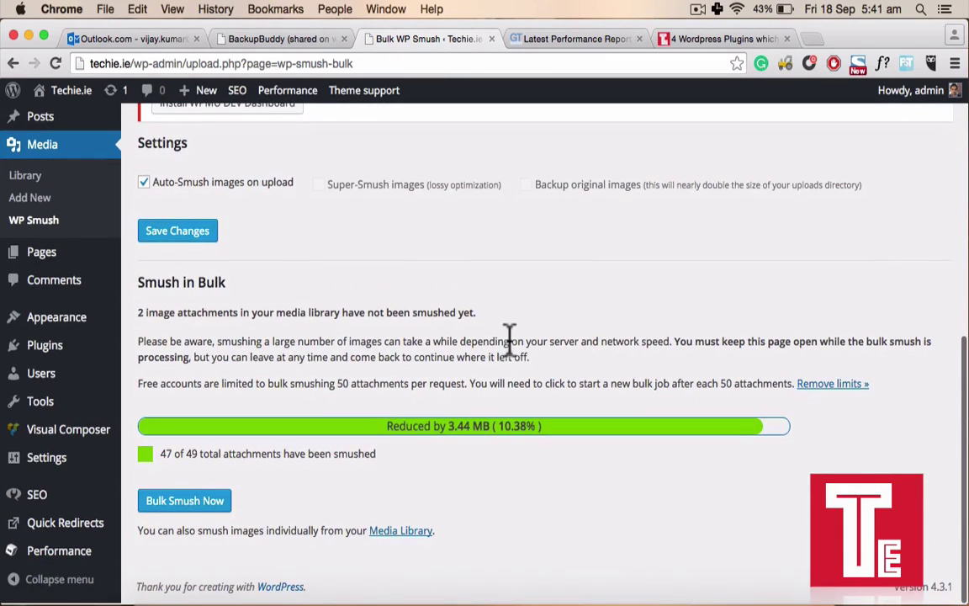
pyautogui.scroll(1, 477, 453)
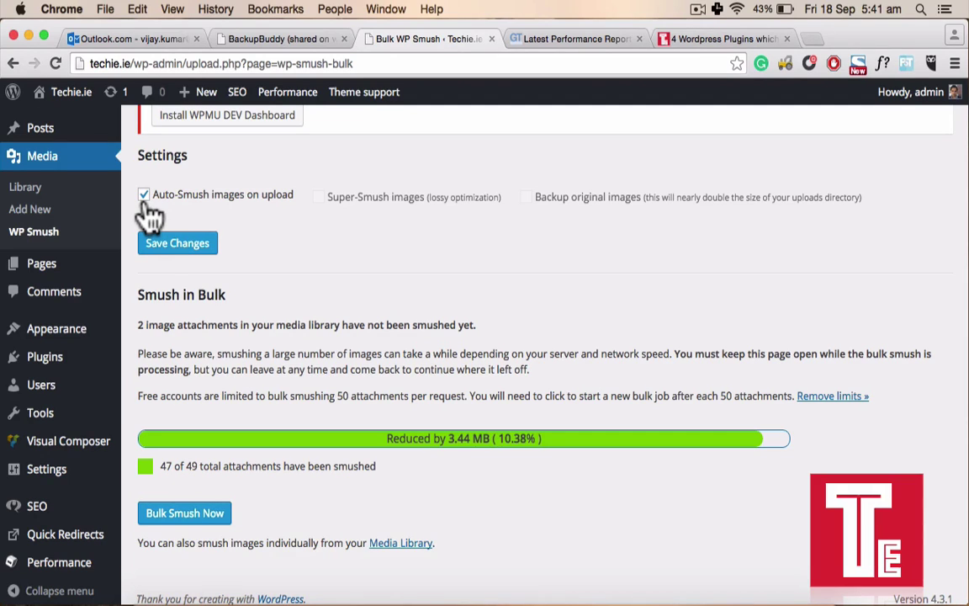
pyautogui.scroll(-1, 286, 538)
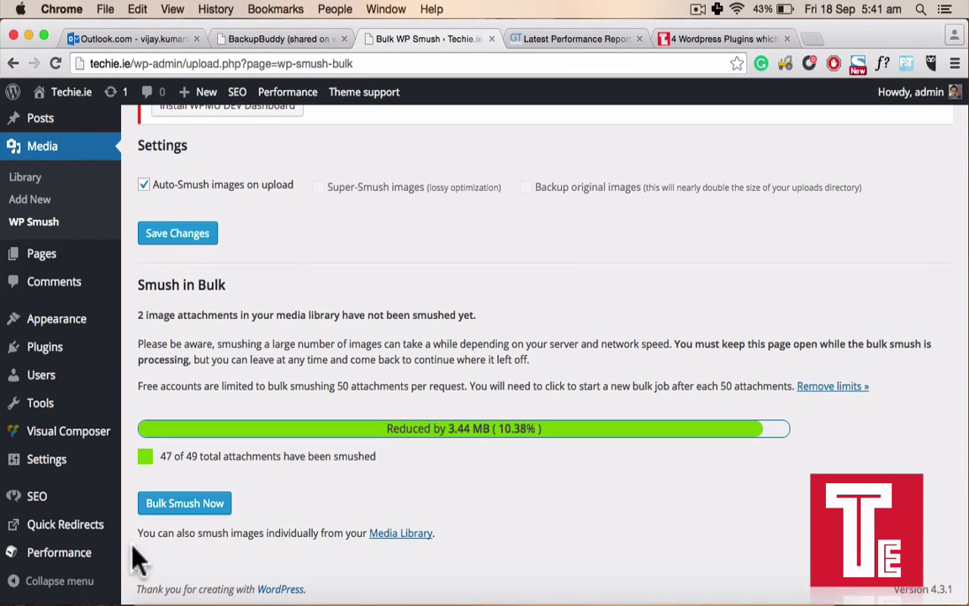
pyautogui.click(199, 510)
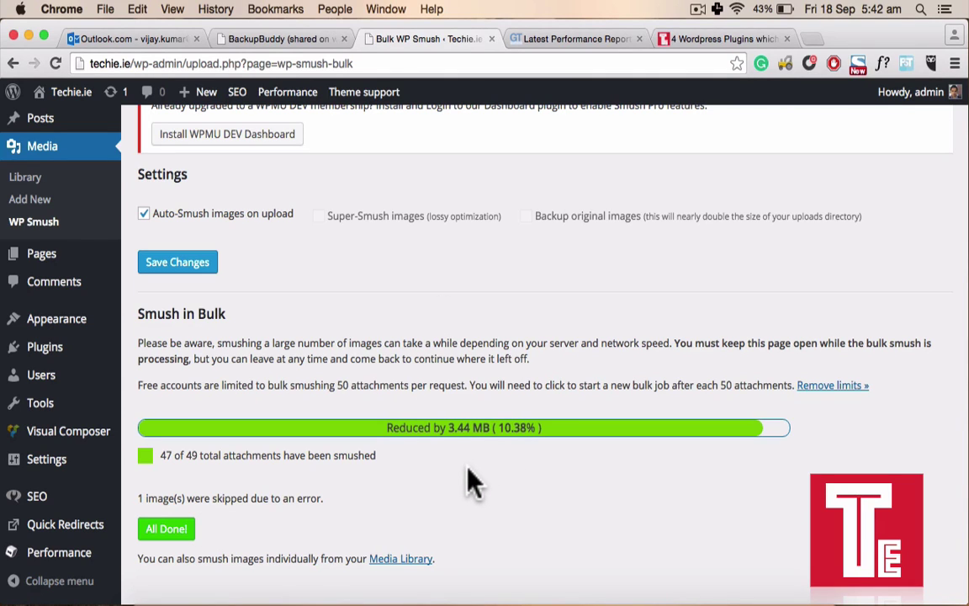
pyautogui.scroll(-2, 471, 483)
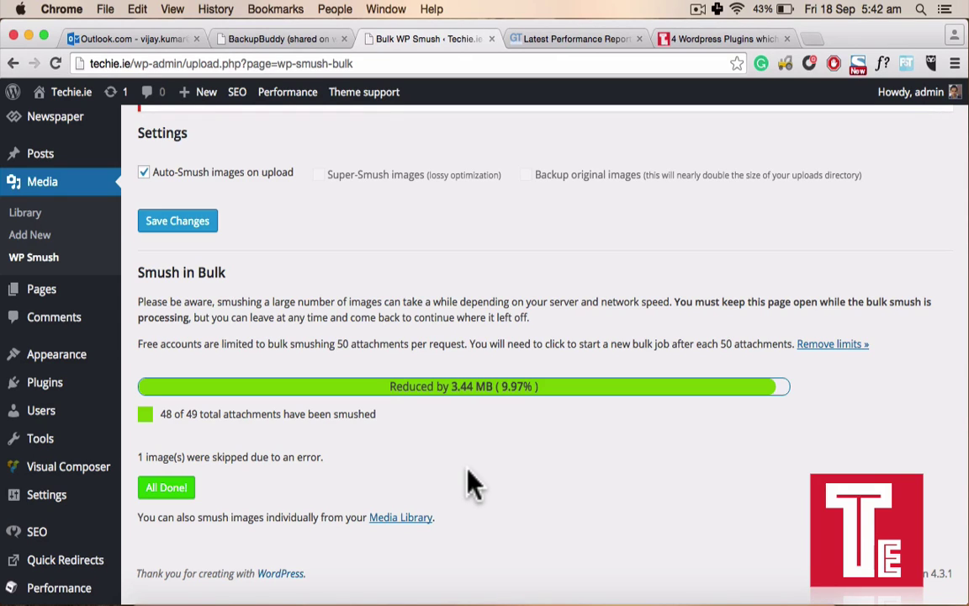
# - Return to the installed plugins and activate WP-Optimize
pyautogui.moveTo(44, 383)
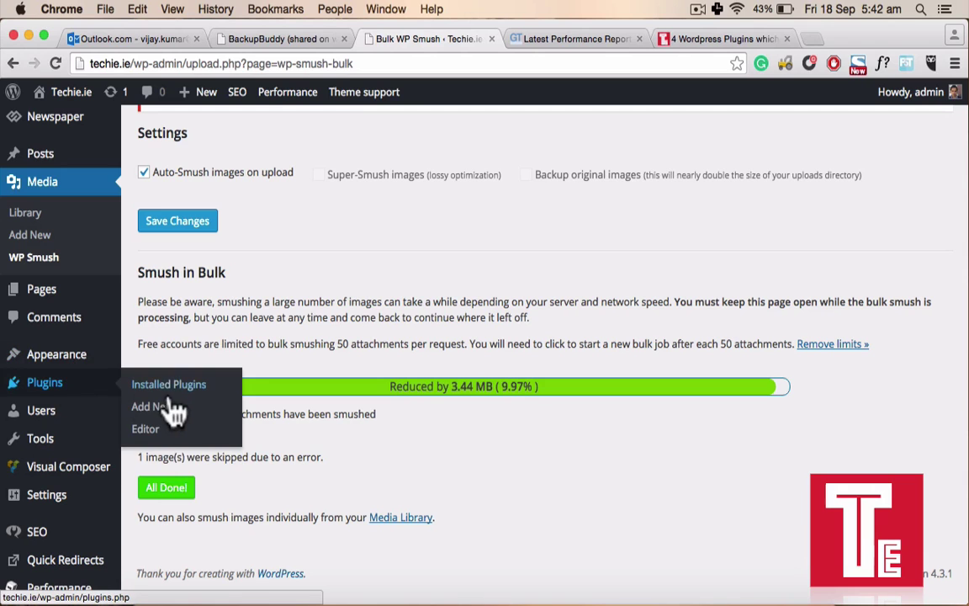
pyautogui.click(176, 392)
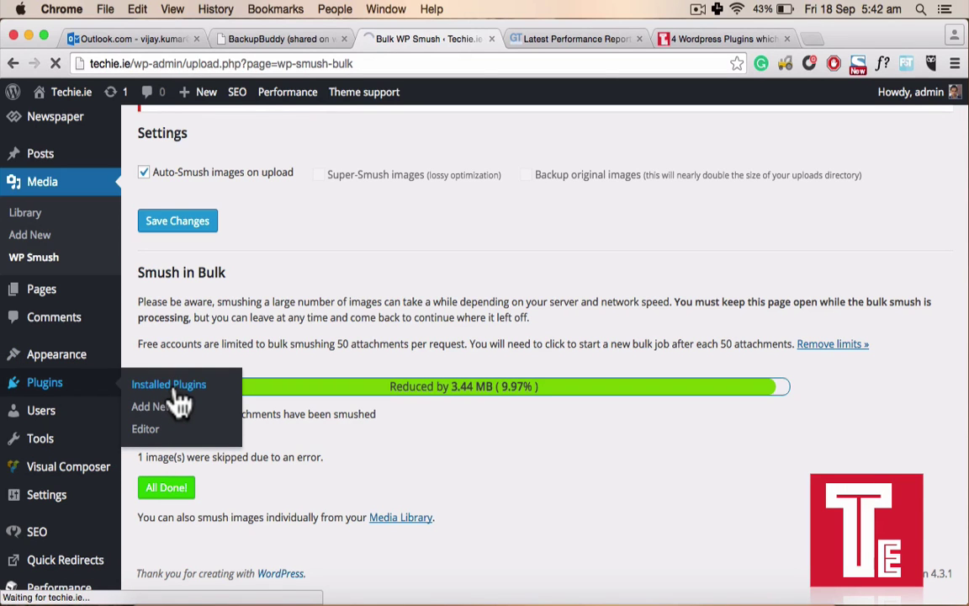
pyautogui.scroll(-20, 354, 463)
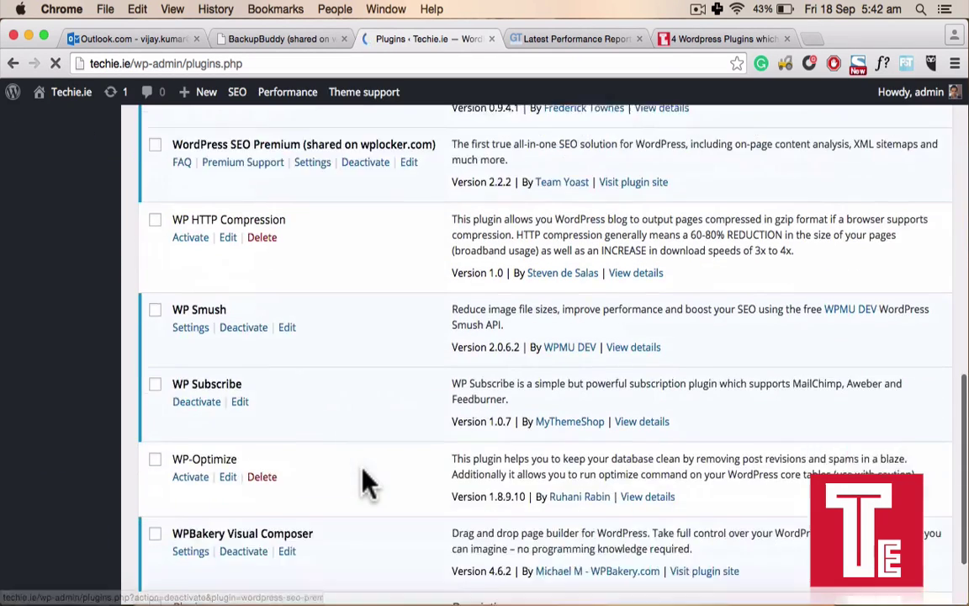
pyautogui.scroll(-3, 368, 483)
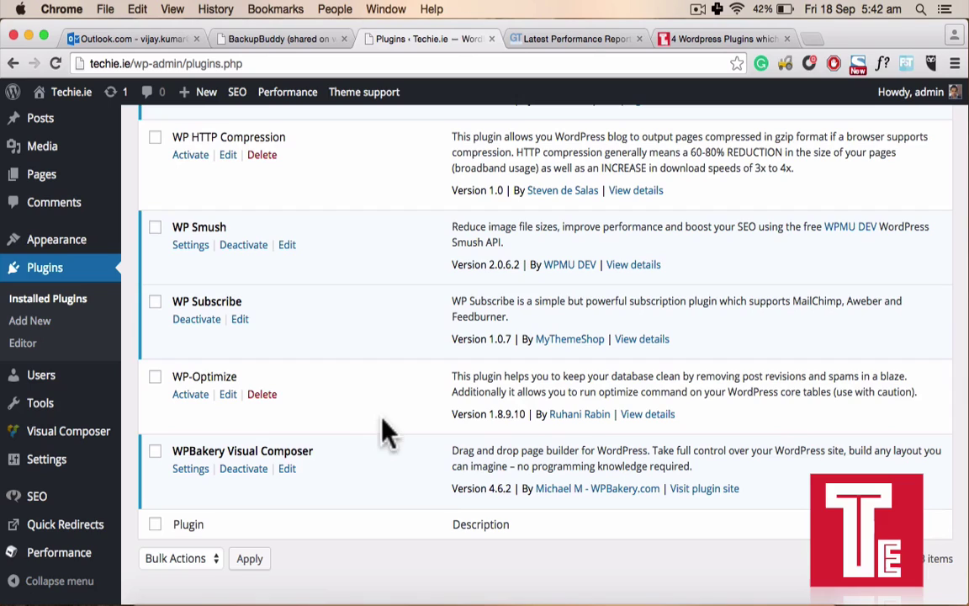
pyautogui.moveTo(160, 375); pyautogui.dragTo(234, 375)
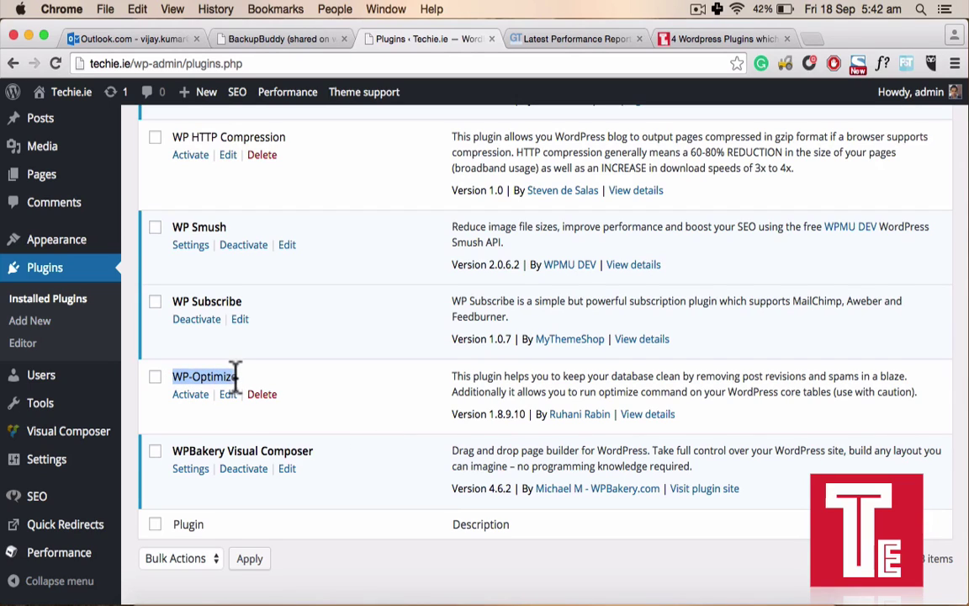
pyautogui.click(290, 387)
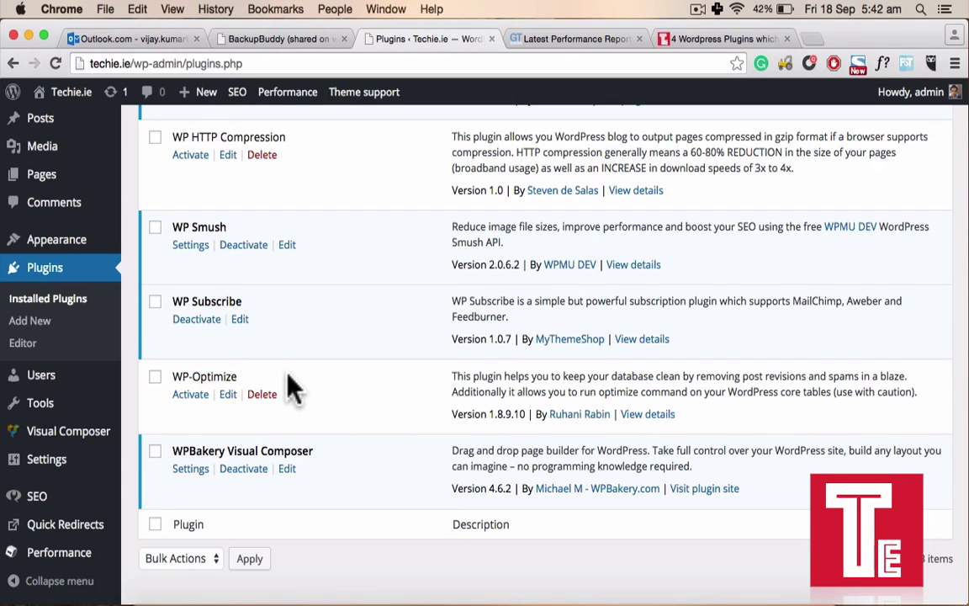
pyautogui.click(181, 403)
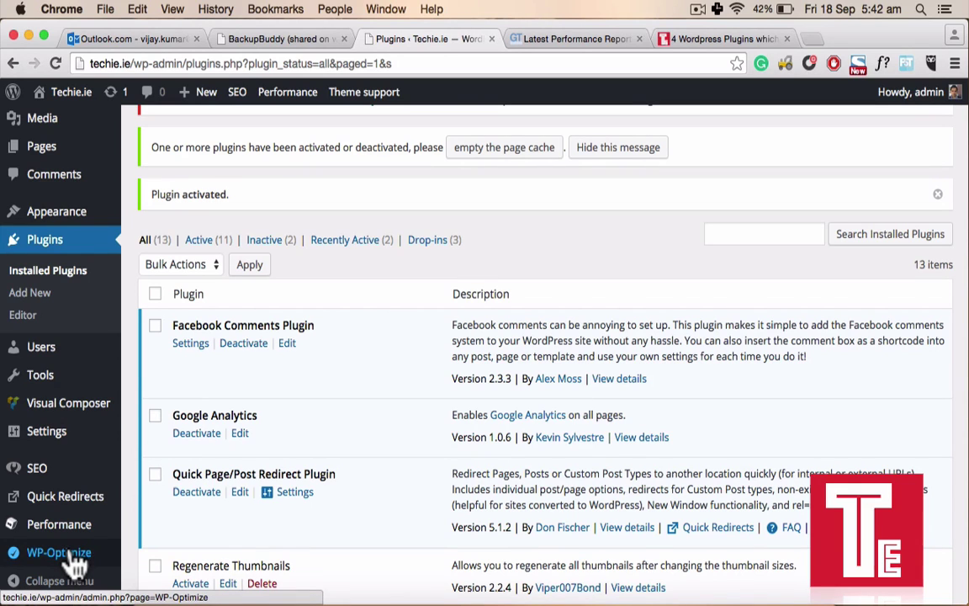
# - Open WP-Optimize, add Remove transient options to the selected clean-up options, process the database optimization and review the status log
pyautogui.scroll(-3, 76, 566)
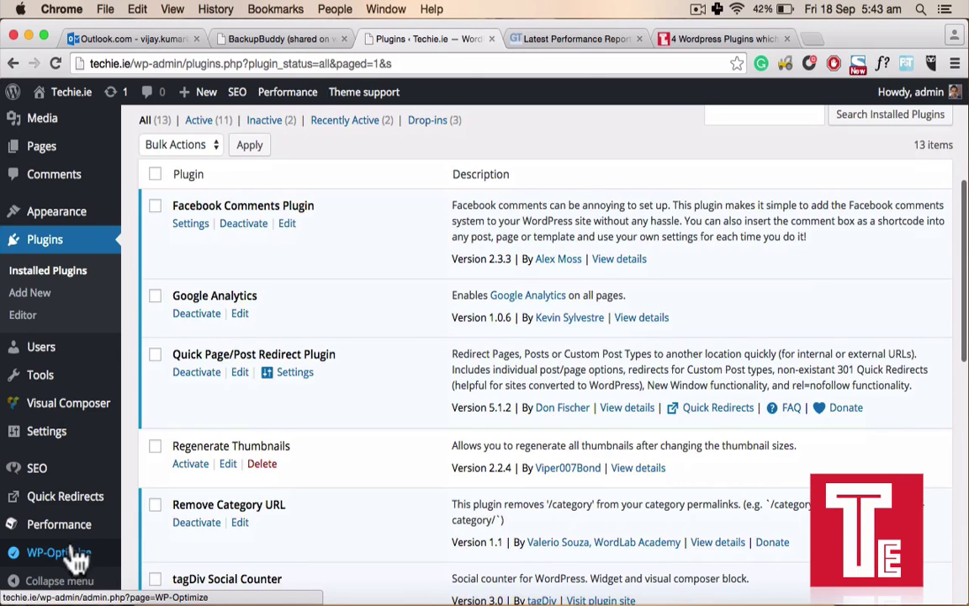
pyautogui.click(73, 557)
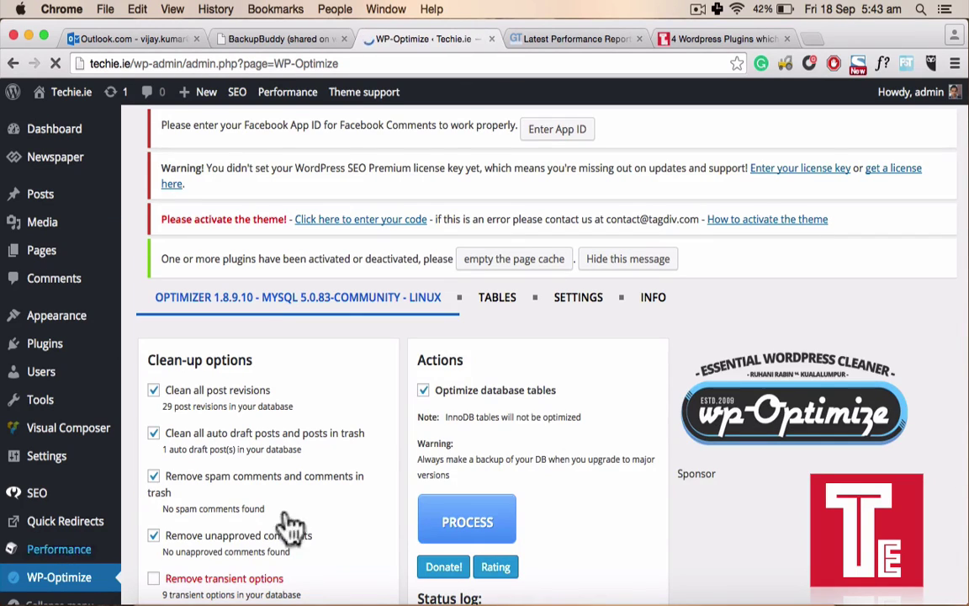
pyautogui.scroll(-5, 303, 519)
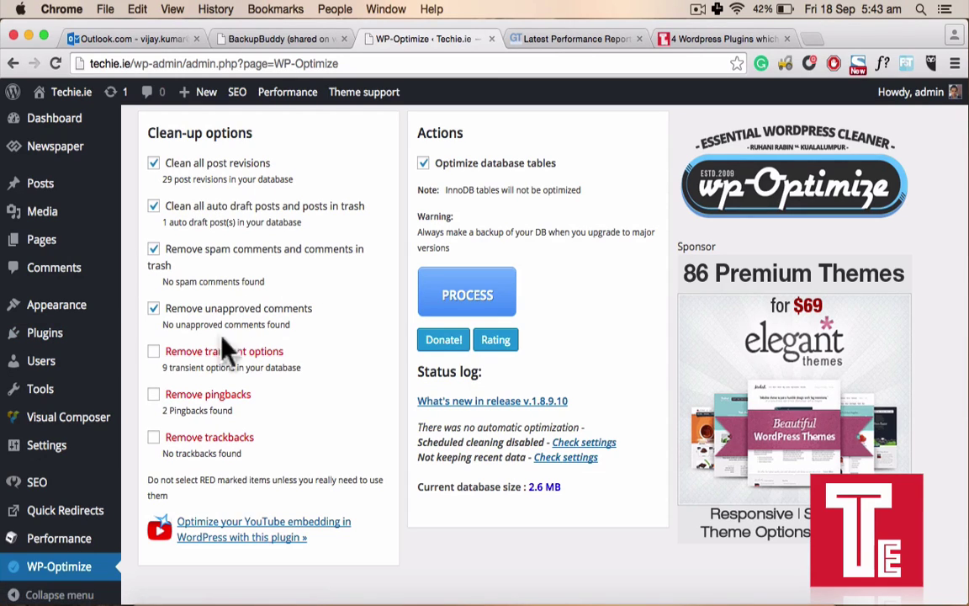
pyautogui.click(153, 352)
pyautogui.click(491, 287)
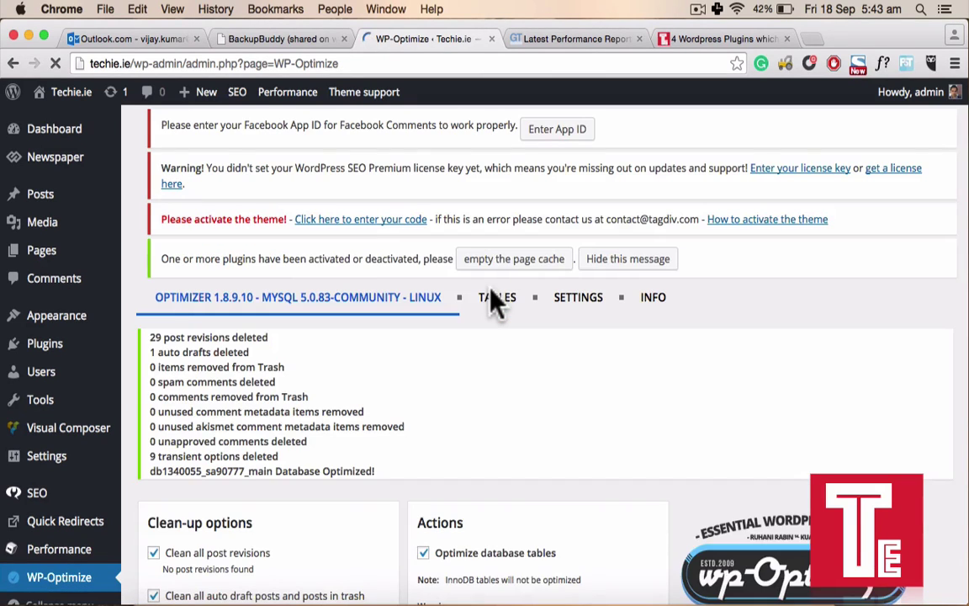
pyautogui.scroll(-5, 496, 299)
pyautogui.scroll(-2, 497, 298)
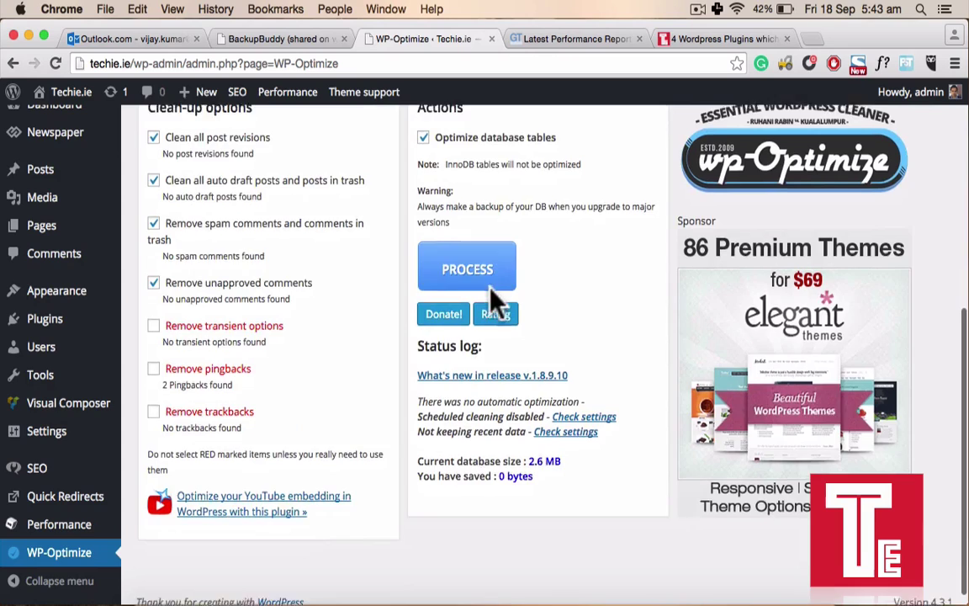
pyautogui.scroll(3, 497, 300)
pyautogui.scroll(-2, 496, 303)
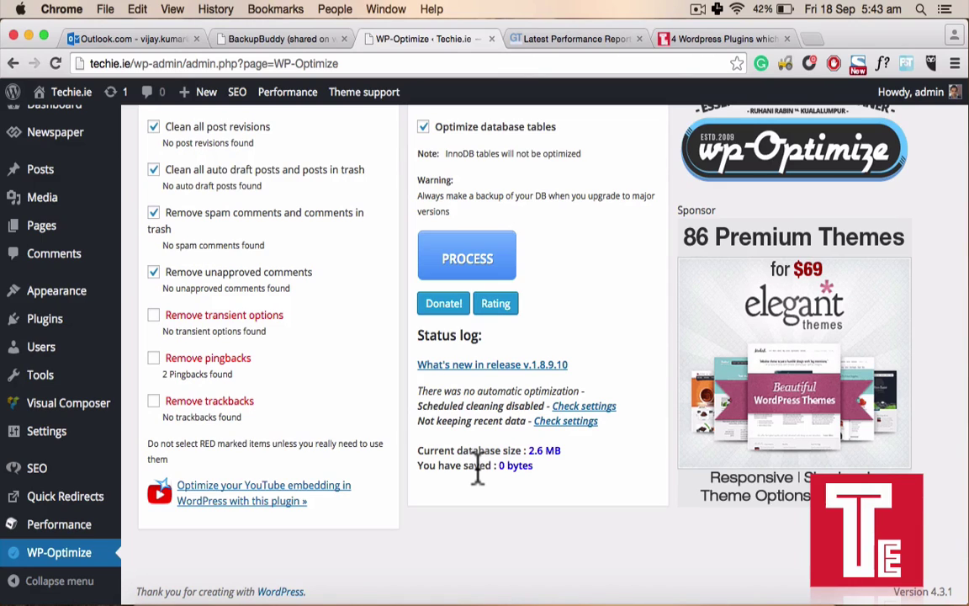
# - Go back to the installed plugins and activate Regenerate Thumbnails
pyautogui.moveTo(76, 335)
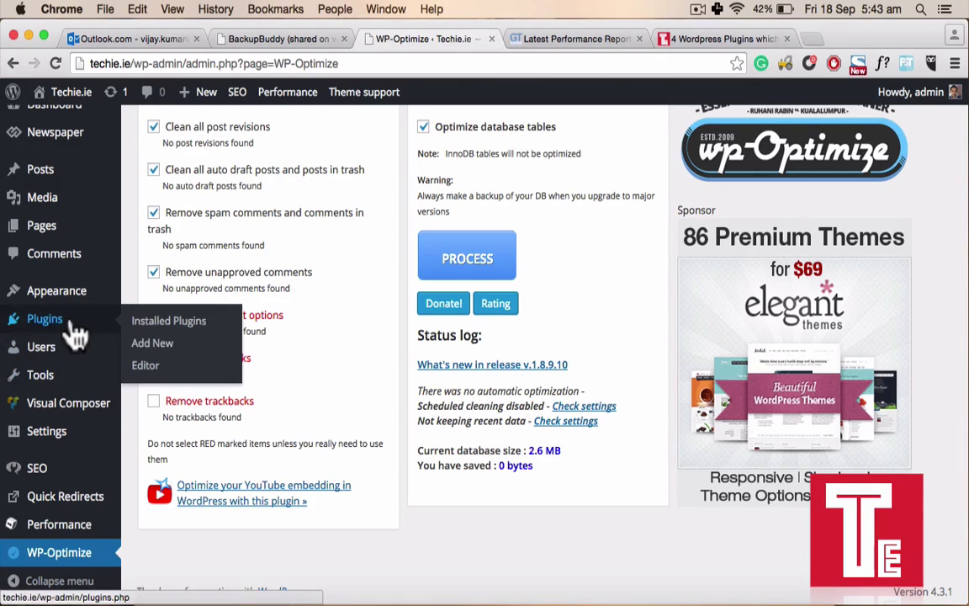
pyautogui.click(153, 330)
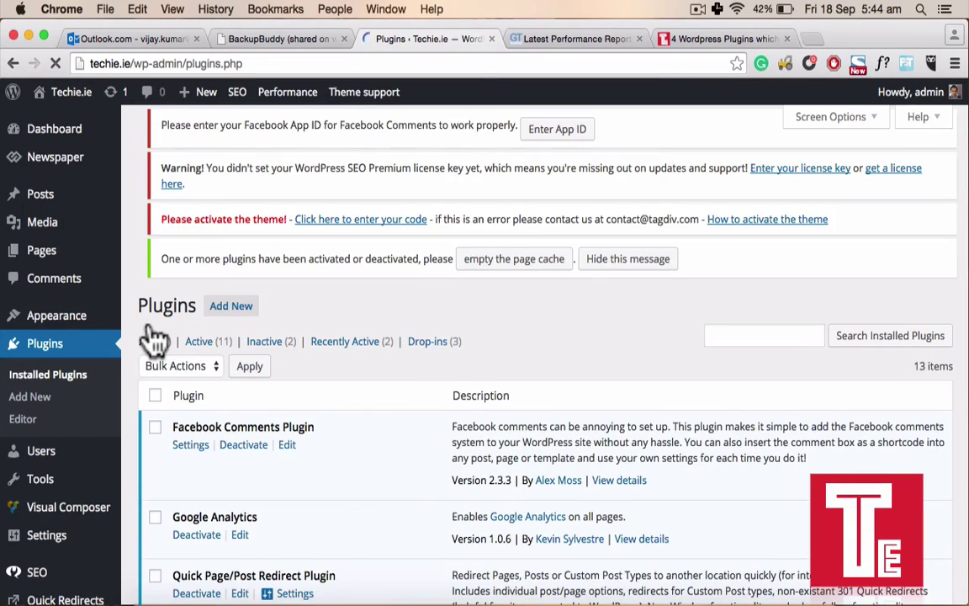
pyautogui.scroll(-5, 156, 339)
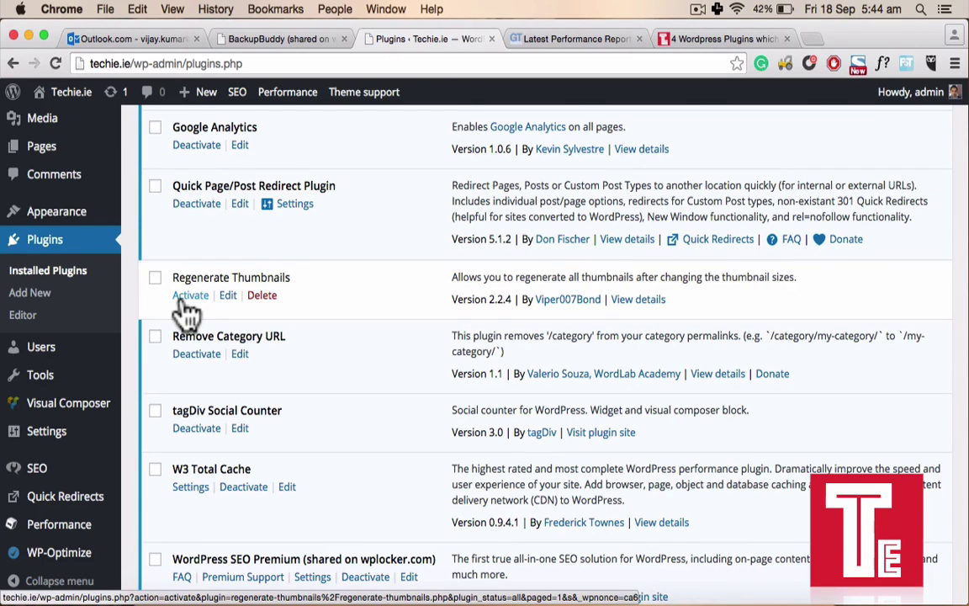
pyautogui.click(190, 297)
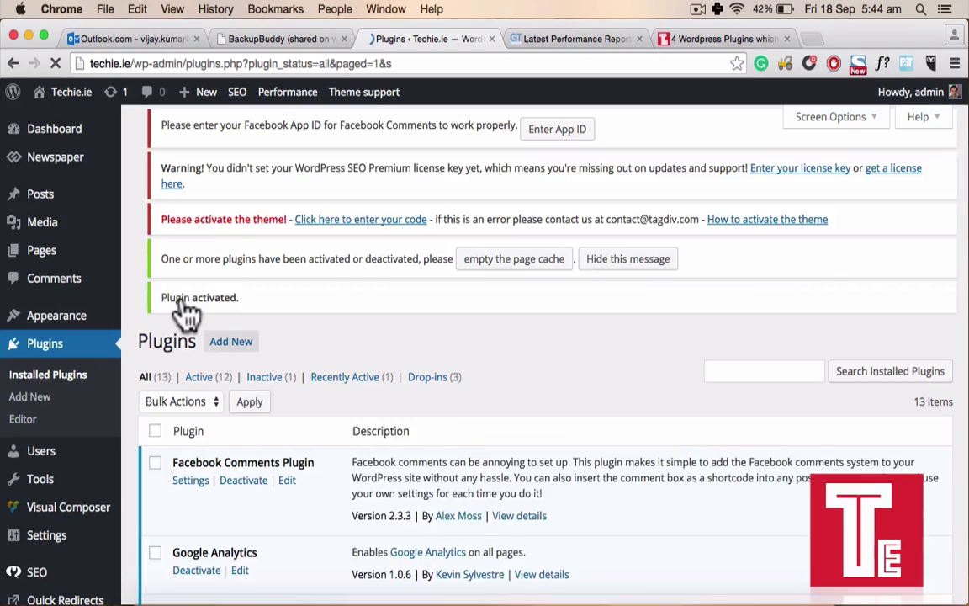
# - Review the installed plugins list and open the Regenerate Thumbnails tool page
pyautogui.scroll(-10, 578, 470)
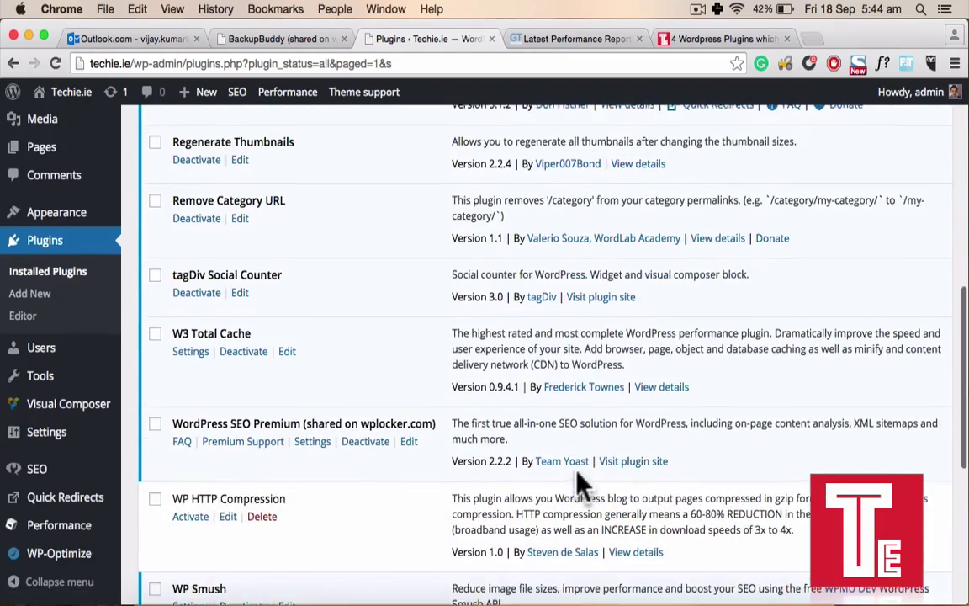
pyautogui.scroll(-2, 577, 487)
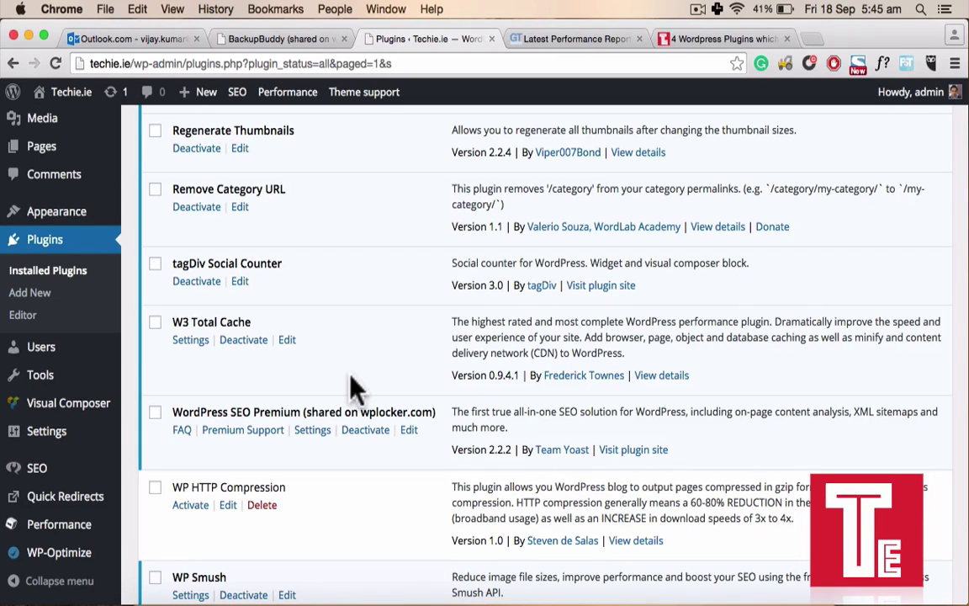
pyautogui.moveTo(72, 382)
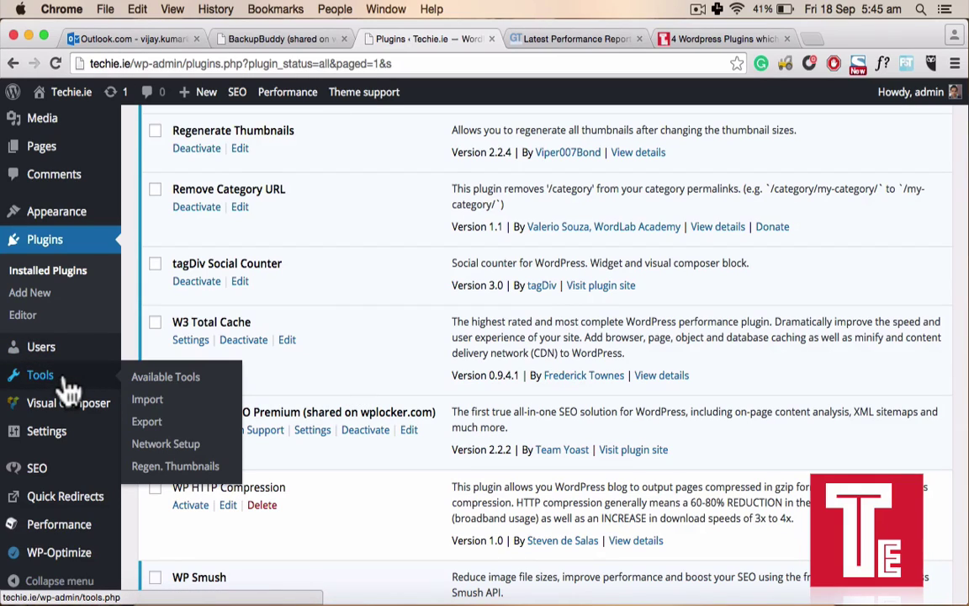
pyautogui.click(178, 473)
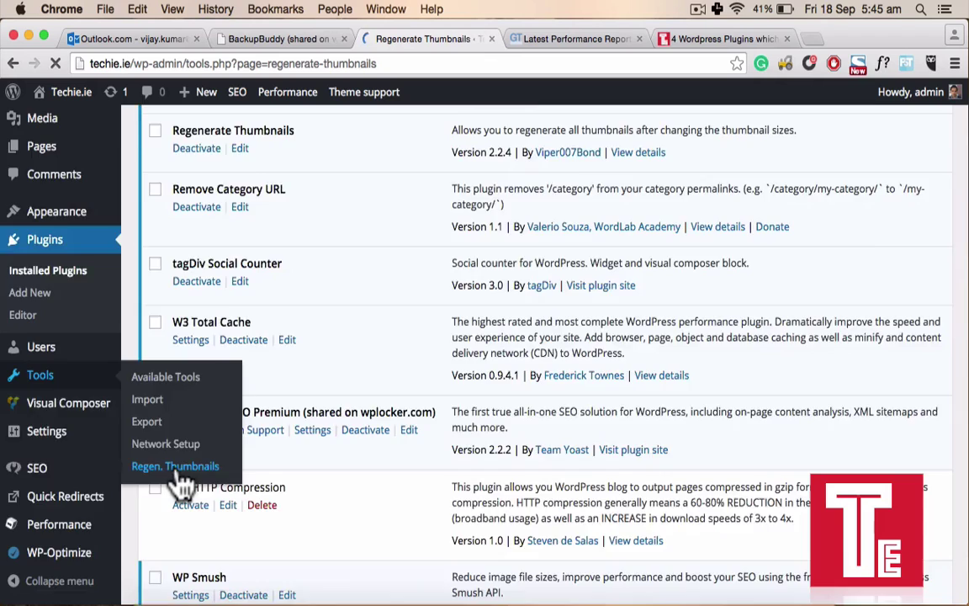
# - Regenerate all thumbnails for the images uploaded to the site
pyautogui.scroll(-5, 315, 438)
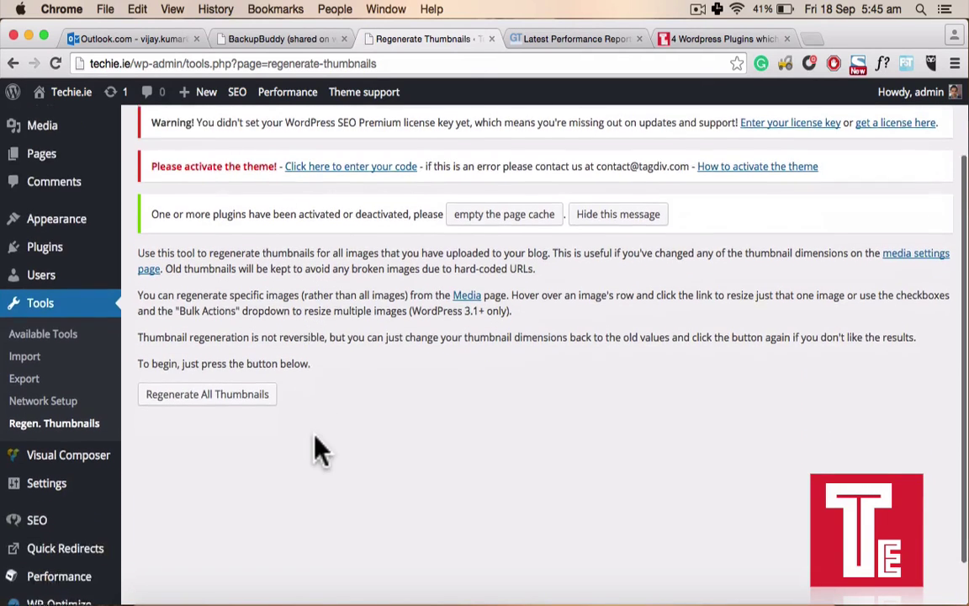
pyautogui.click(227, 345)
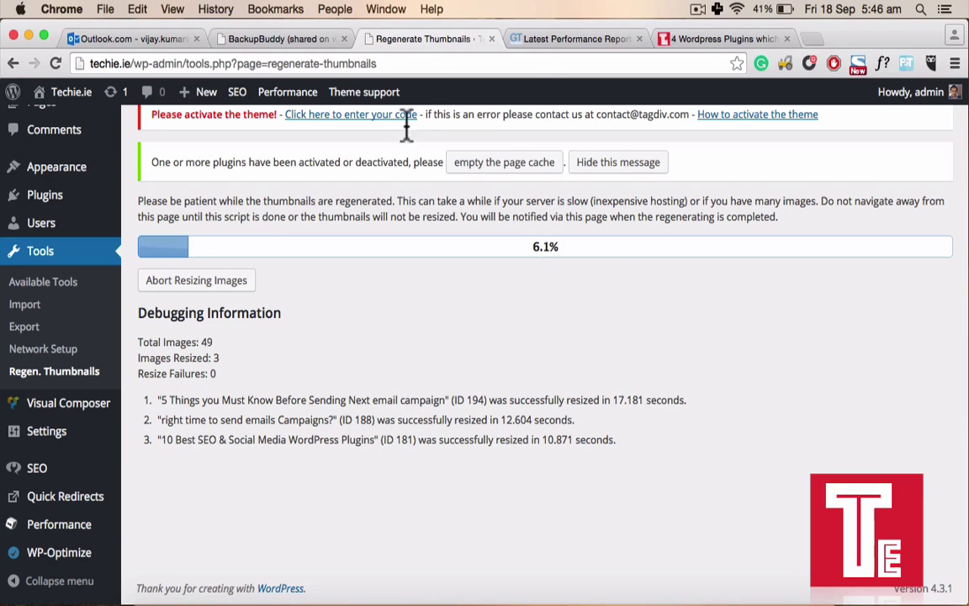
# - Switch to the GTmetrix report for techie.ie, re-test the page and examine the total page size in the page details
pyautogui.click(539, 40)
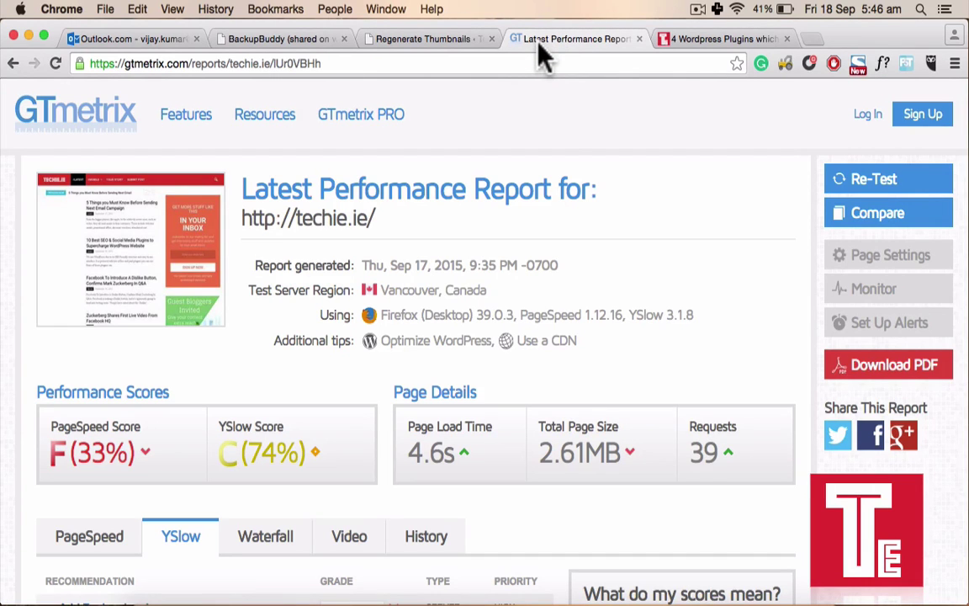
pyautogui.scroll(2, 589, 190)
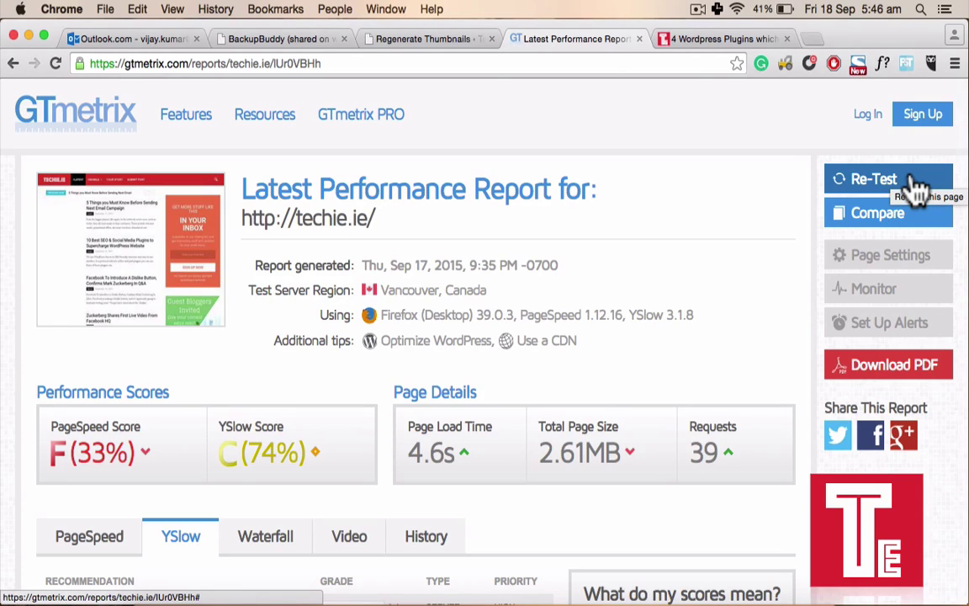
pyautogui.click(917, 187)
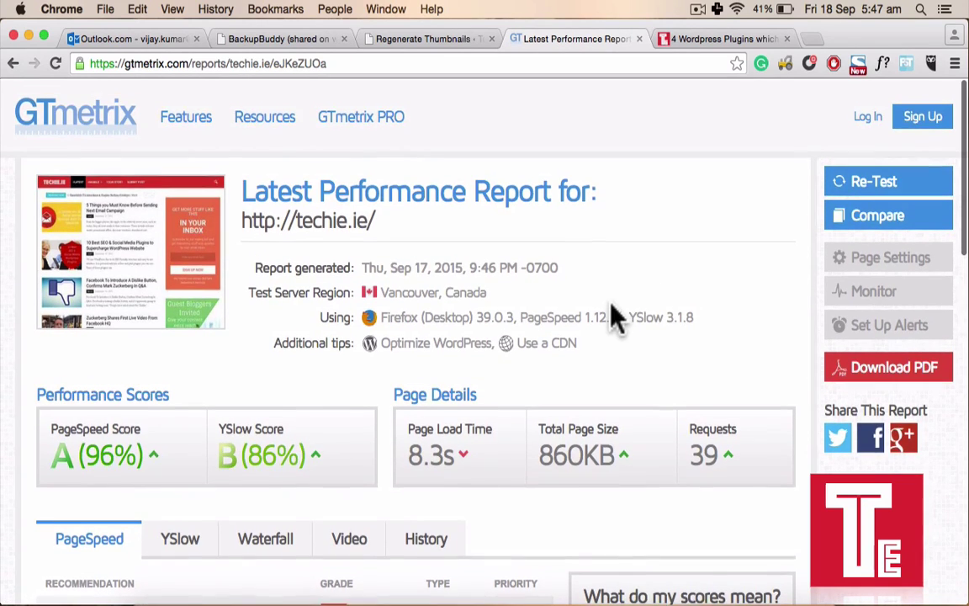
pyautogui.scroll(1, 501, 492)
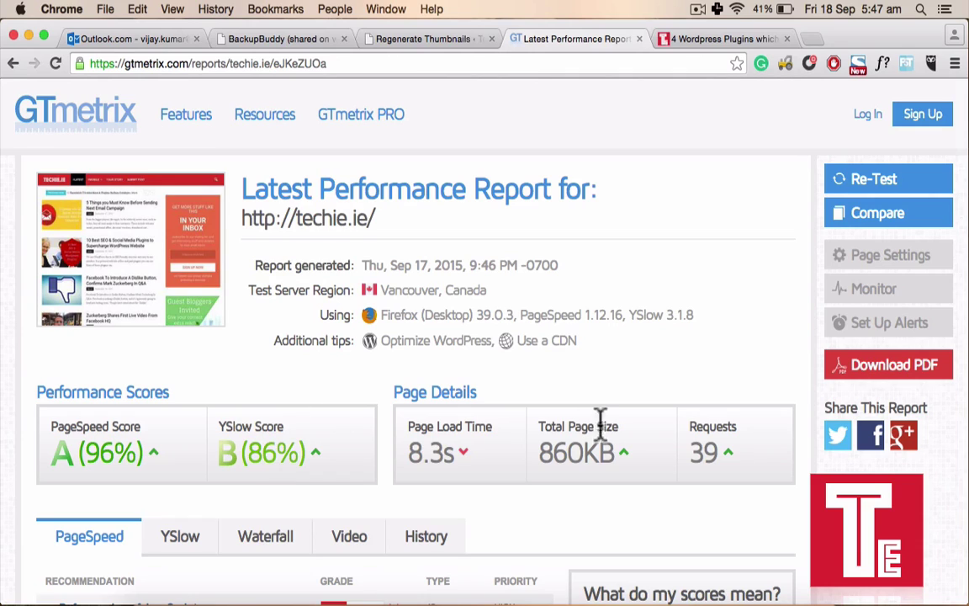
pyautogui.moveTo(543, 427); pyautogui.dragTo(610, 459)
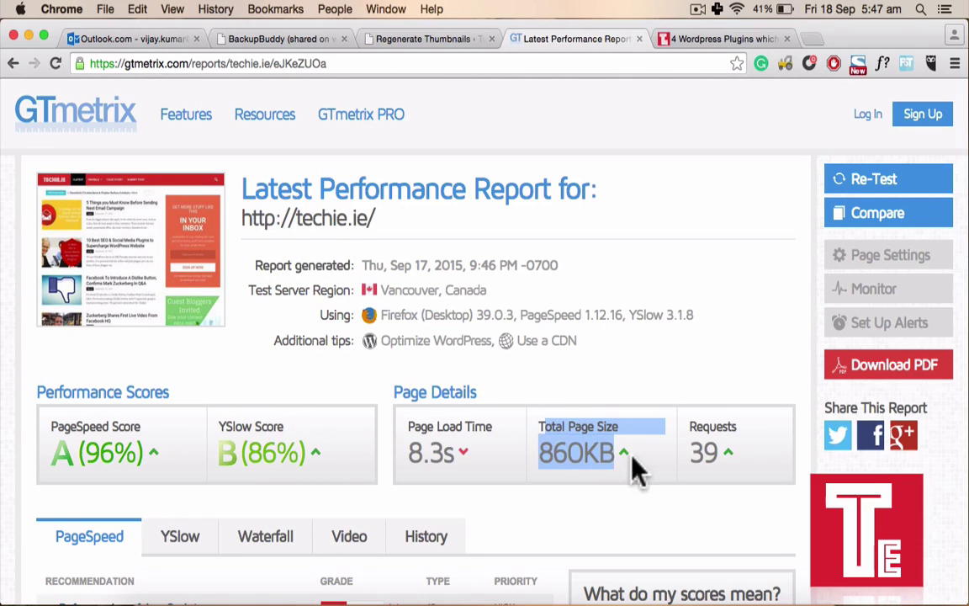
pyautogui.click(584, 451)
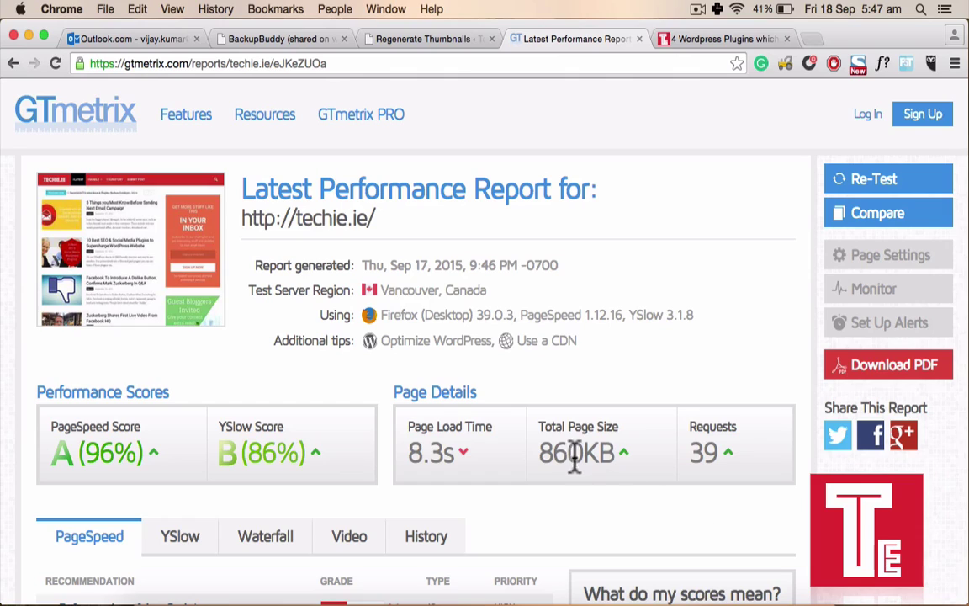
pyautogui.moveTo(541, 454); pyautogui.dragTo(610, 462)
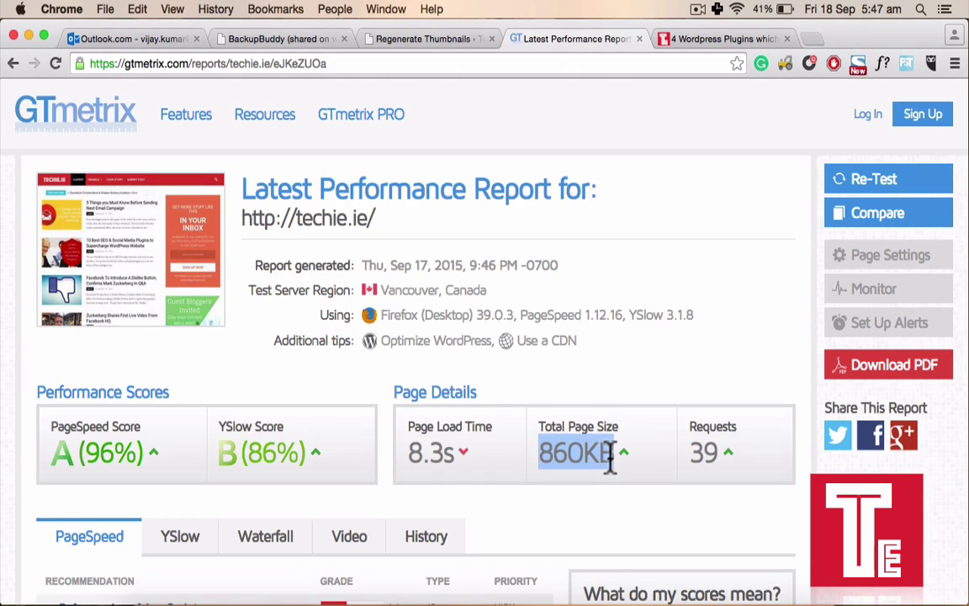
# - Re-test techie.ie once more and review the performance scores and page details of the new report
pyautogui.click(884, 186)
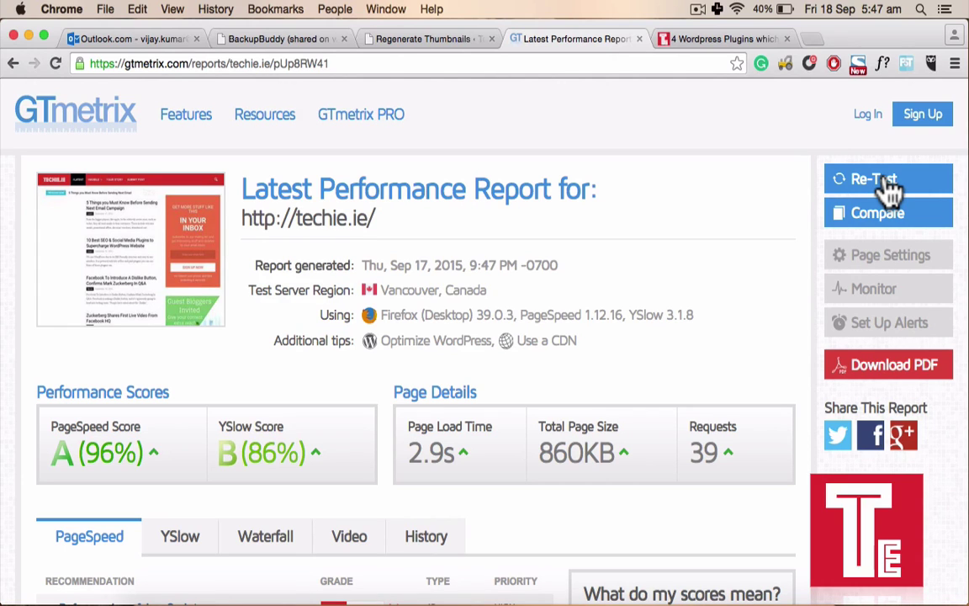
pyautogui.scroll(-1, 689, 294)
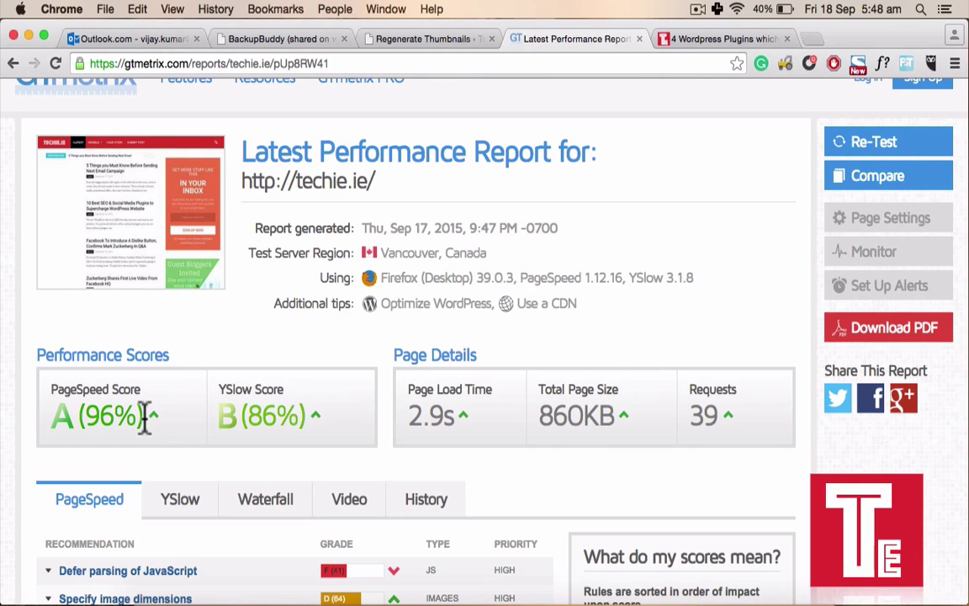
pyautogui.scroll(1, 145, 417)
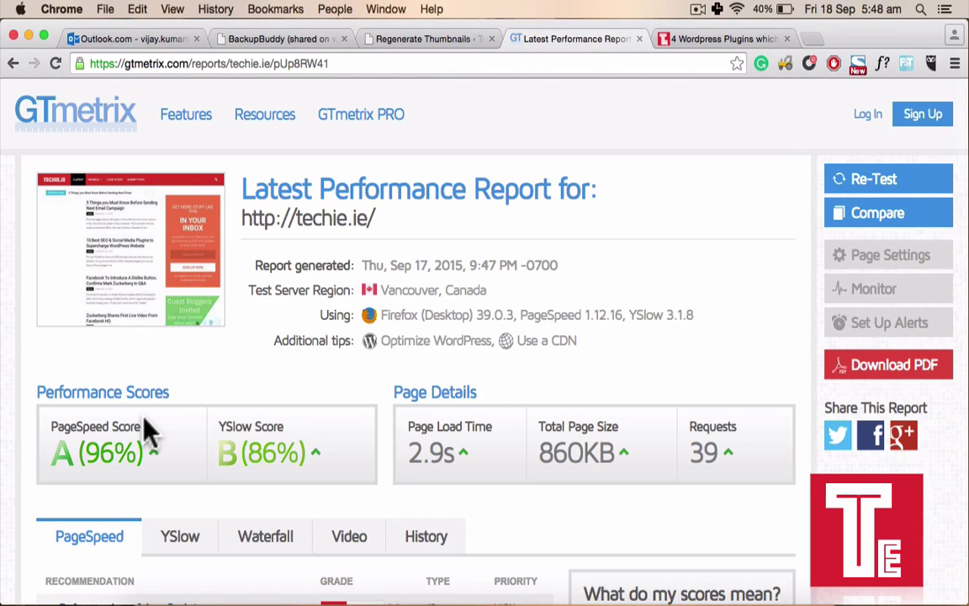
# - Switch to the techie.ie article on four WordPress plugins and read through its plugin sections, final performance report and closing remarks
pyautogui.click(690, 38)
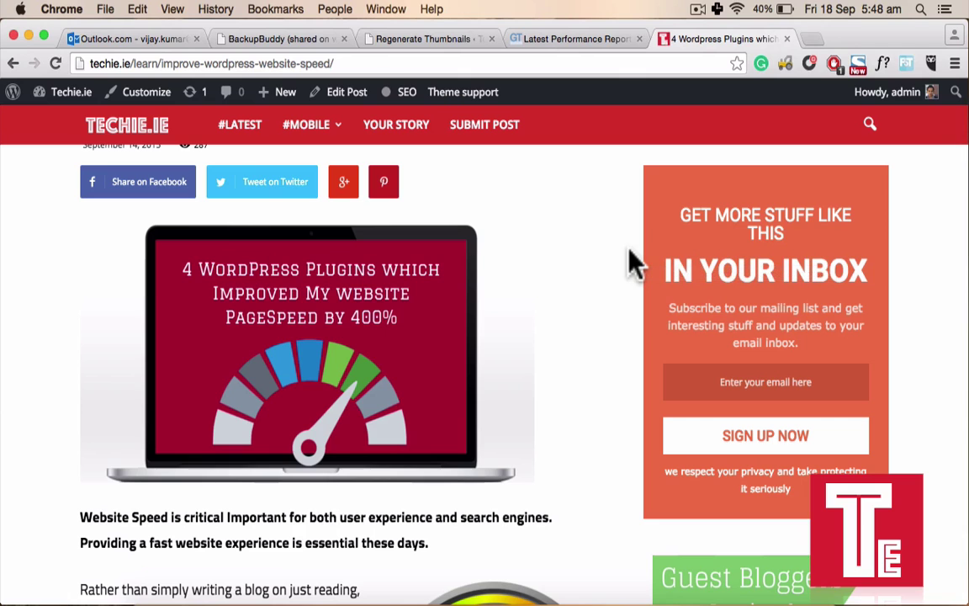
pyautogui.scroll(3, 633, 318)
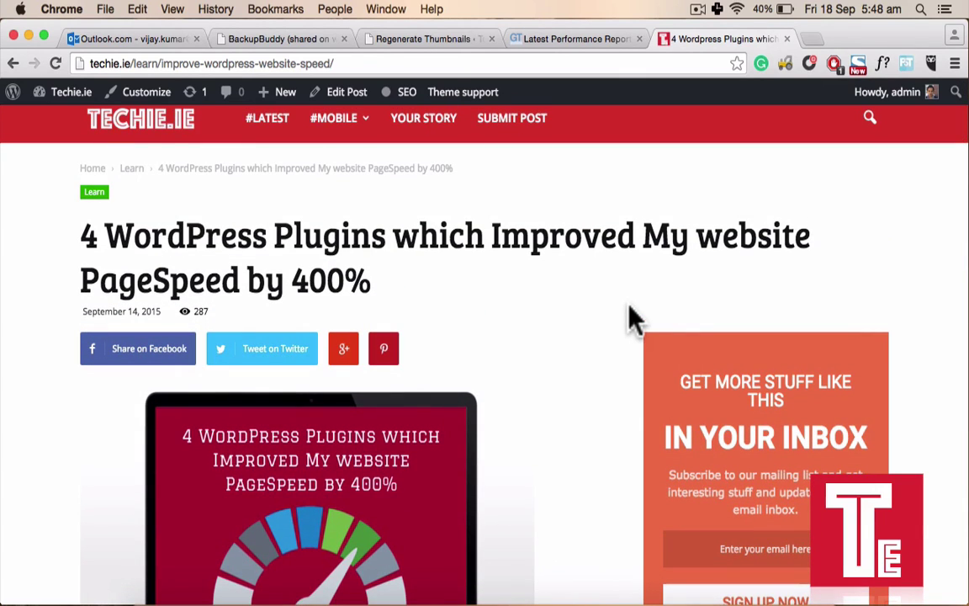
pyautogui.scroll(-10, 633, 318)
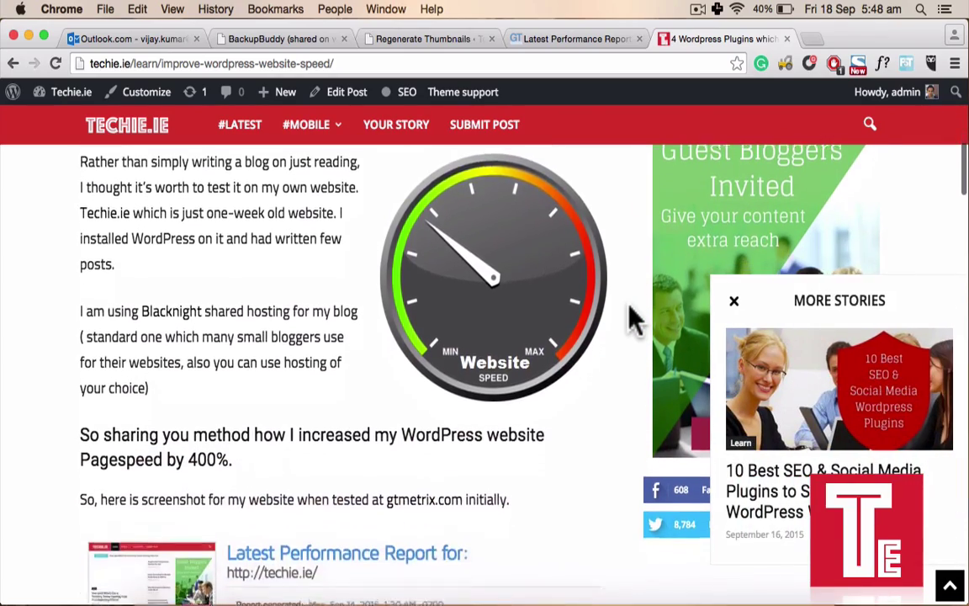
pyautogui.scroll(-3, 633, 318)
pyautogui.scroll(-10, 633, 318)
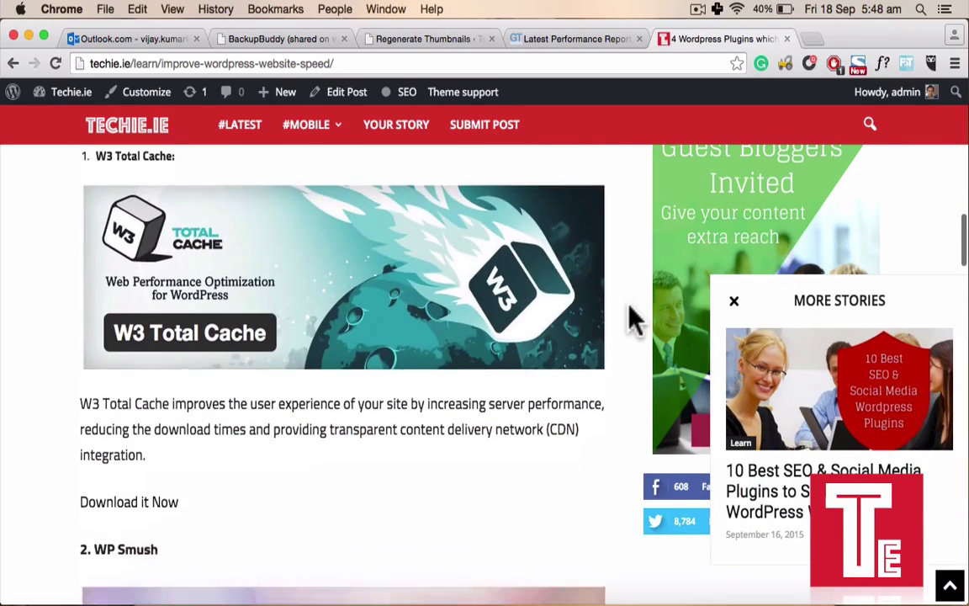
pyautogui.scroll(2, 566, 413)
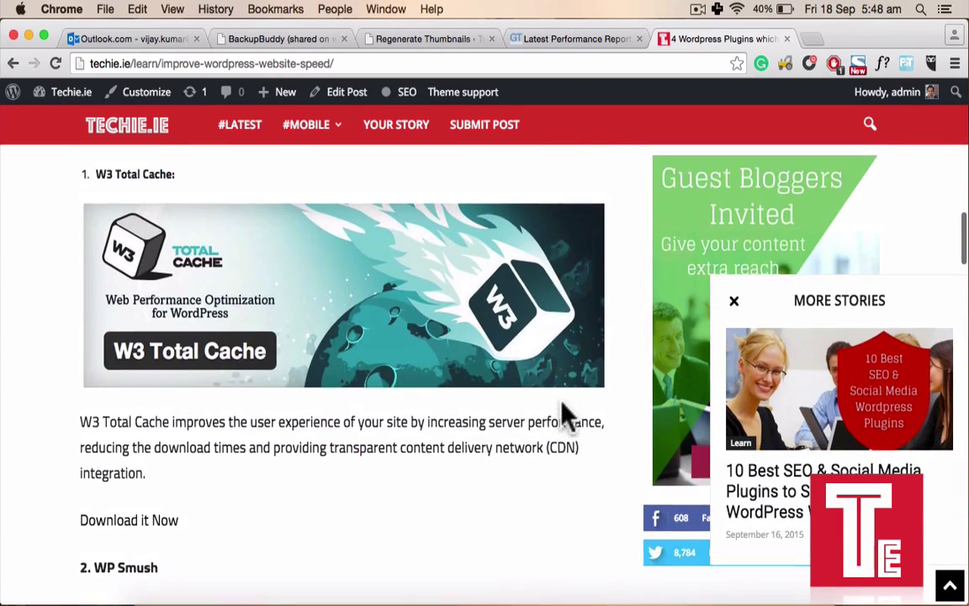
pyautogui.scroll(-8, 567, 412)
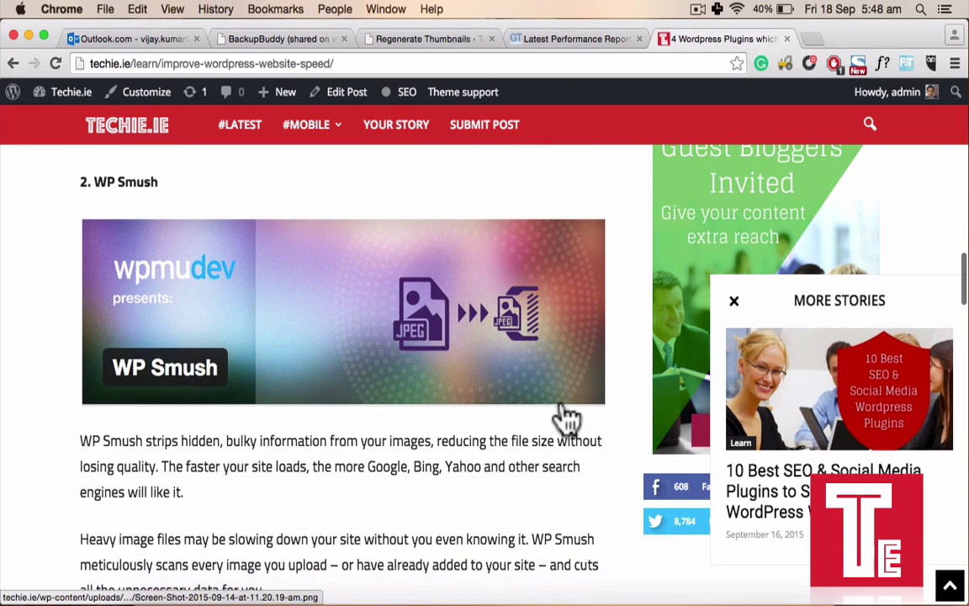
pyautogui.scroll(-3, 566, 415)
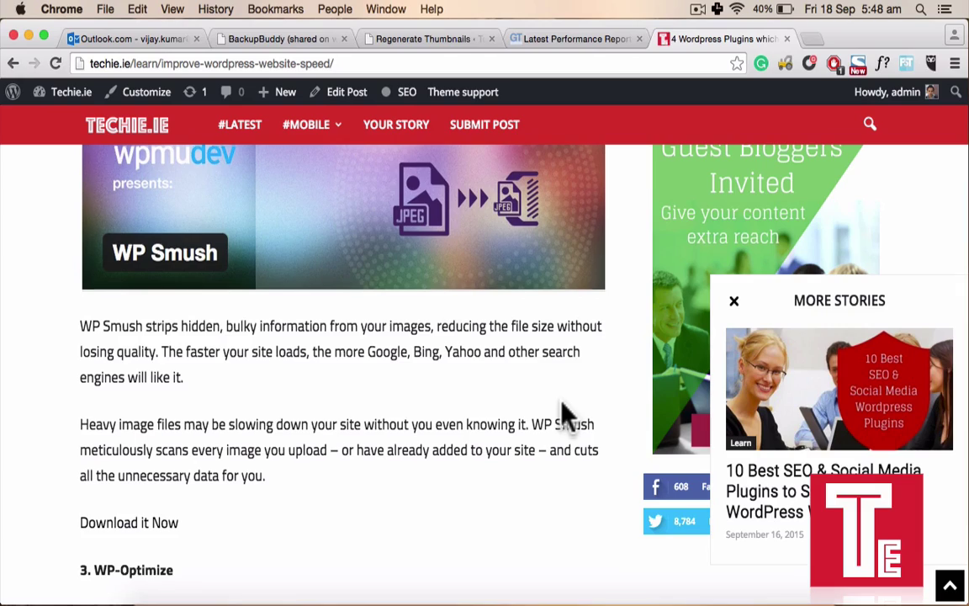
pyautogui.scroll(-15, 567, 416)
pyautogui.scroll(-15, 567, 416)
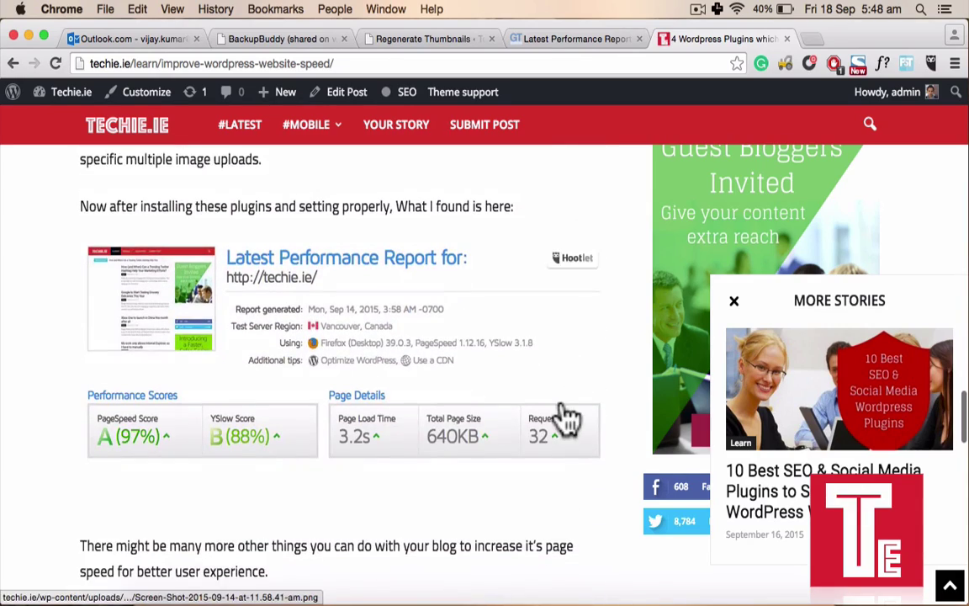
pyautogui.scroll(-5, 567, 416)
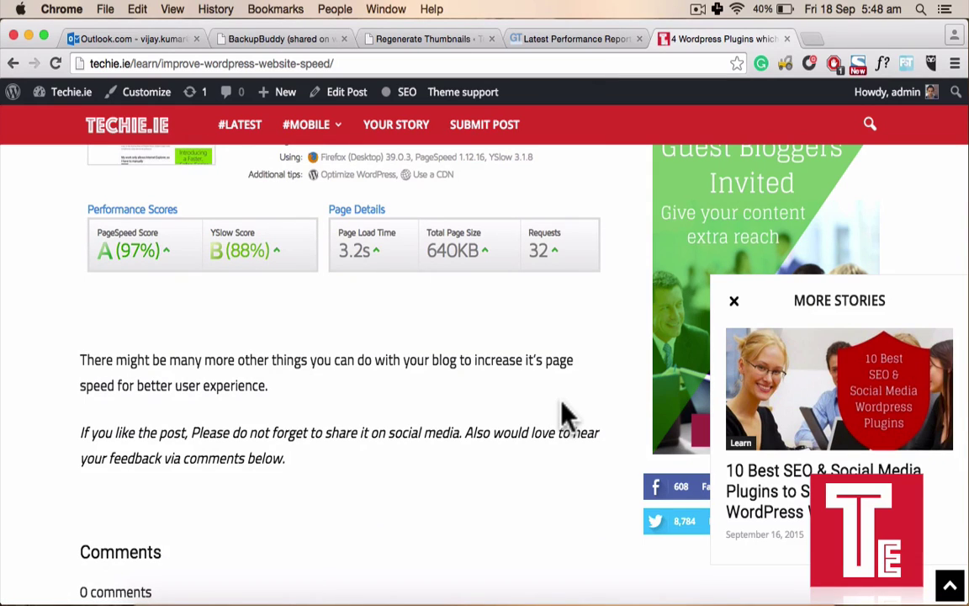
pyautogui.scroll(-3, 566, 416)
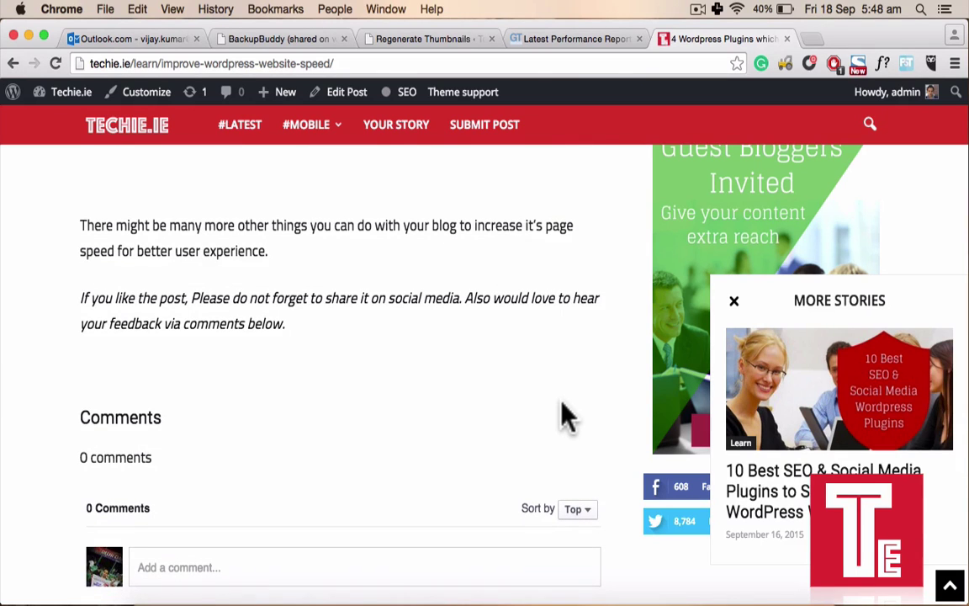
# - Activate the empty comment box below the article and look over the comments and sharing options
pyautogui.scroll(-10, 567, 416)
pyautogui.scroll(9, 562, 416)
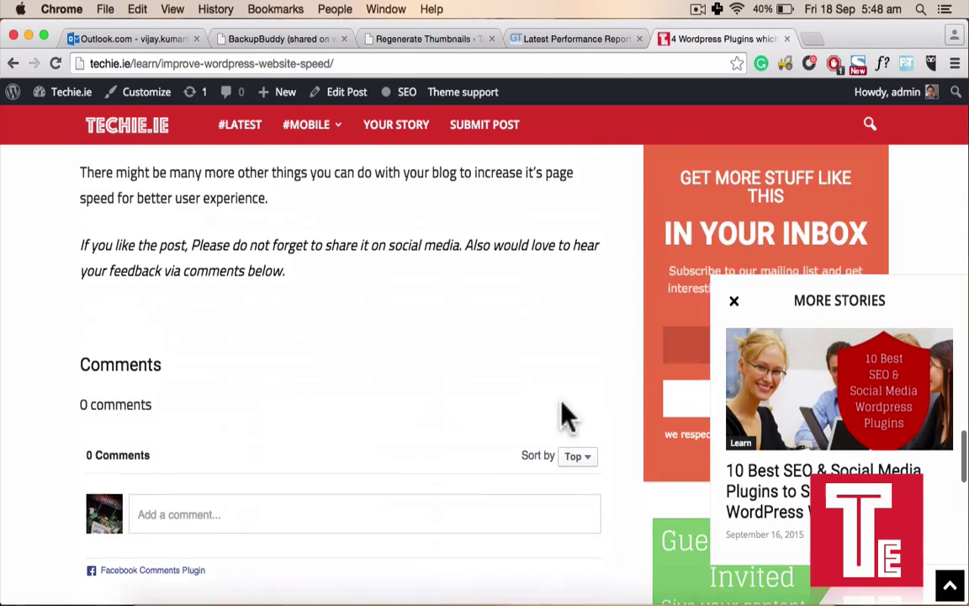
pyautogui.click(268, 522)
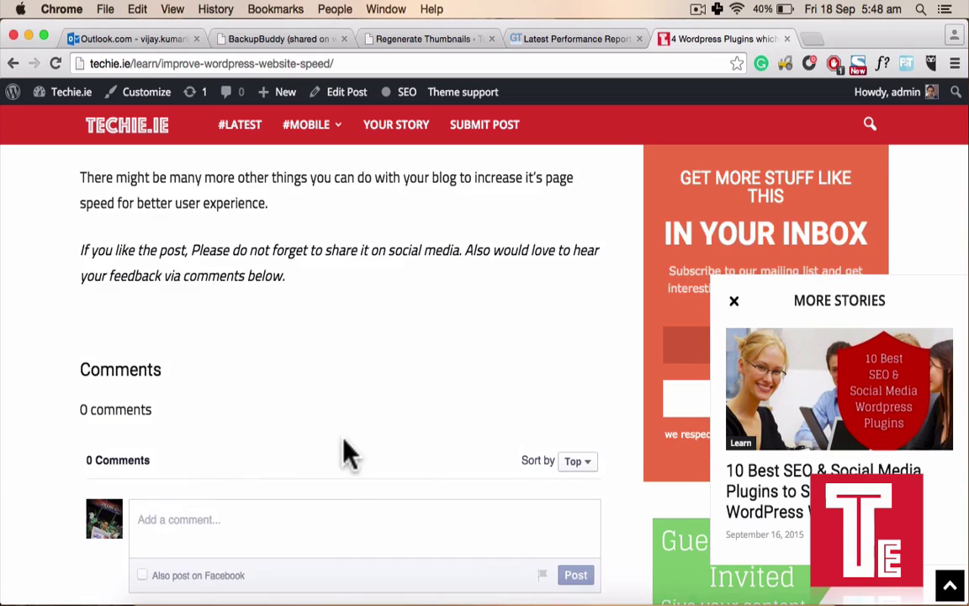
pyautogui.scroll(-4, 342, 450)
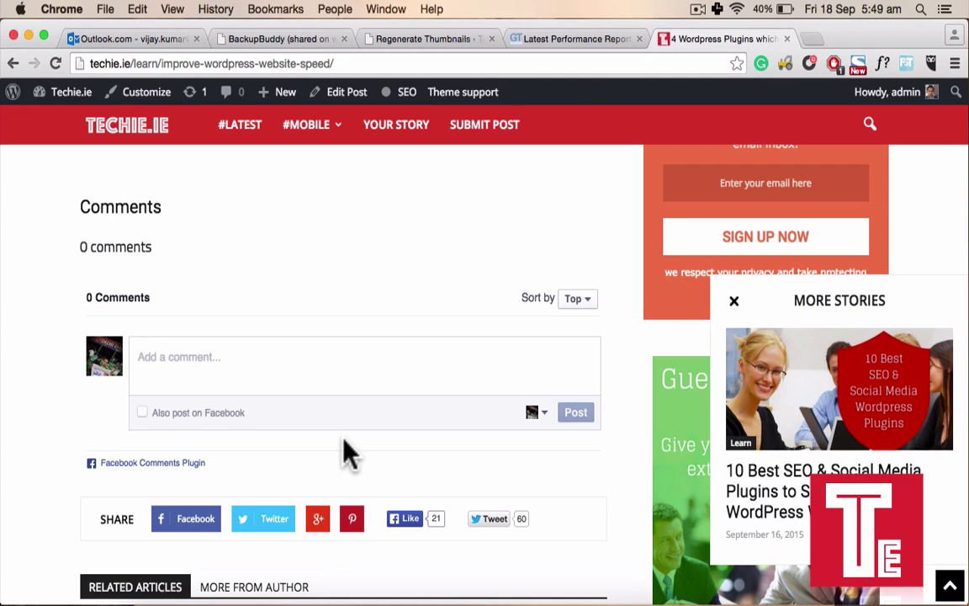
pyautogui.scroll(3, 345, 451)
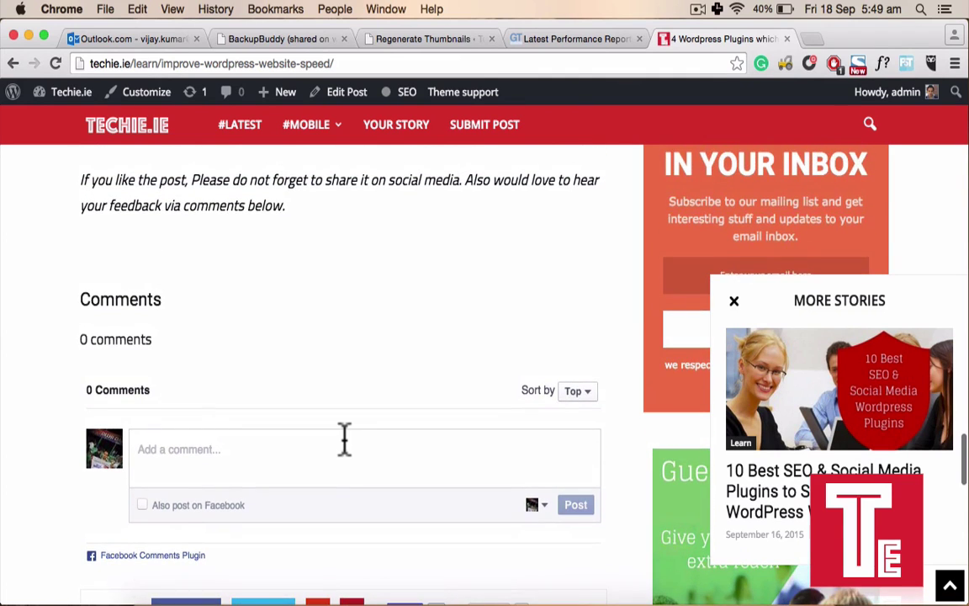